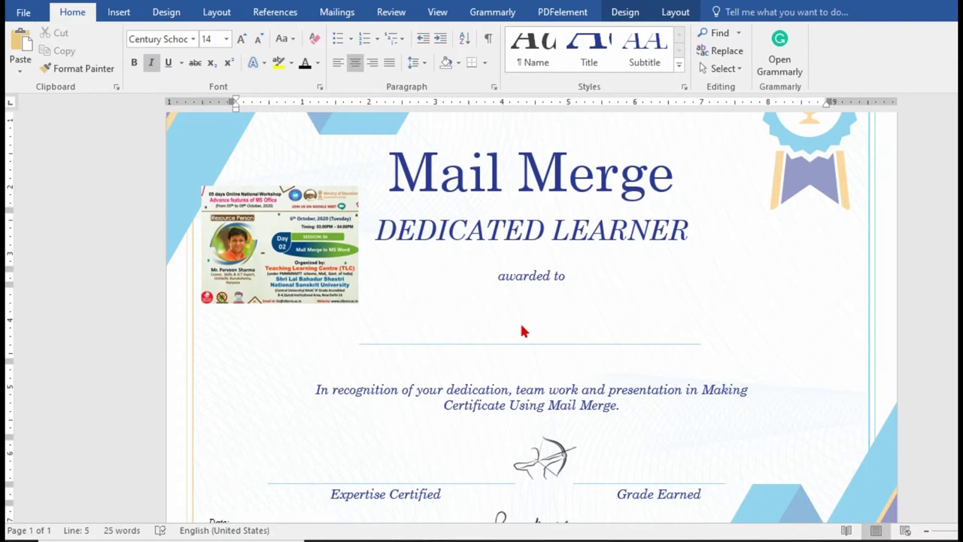
- Look over the certificate, switch to the Excel workbook and examine the Form responses 1 column headers from DATE LINE to Mentor
scroll(519, 323, "down", 2)
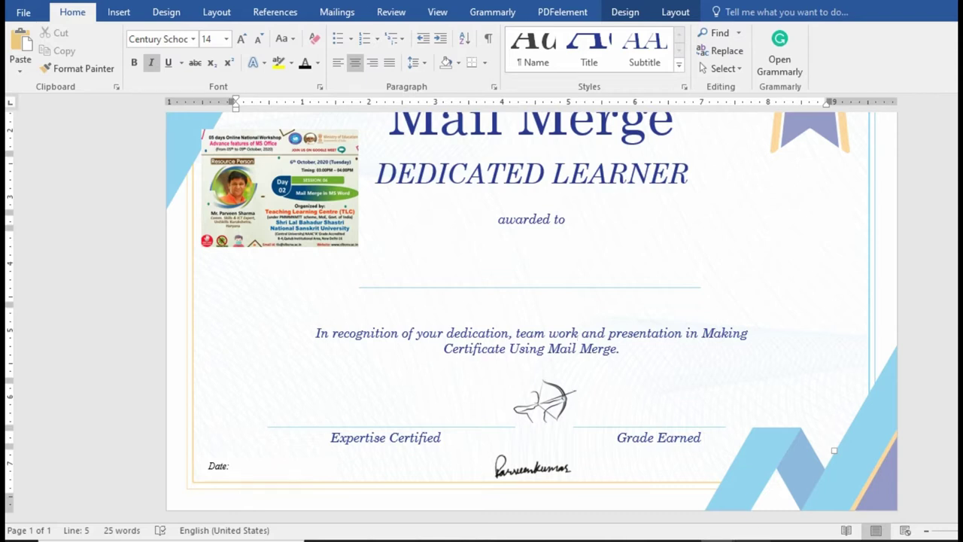
left_click(762, 485)
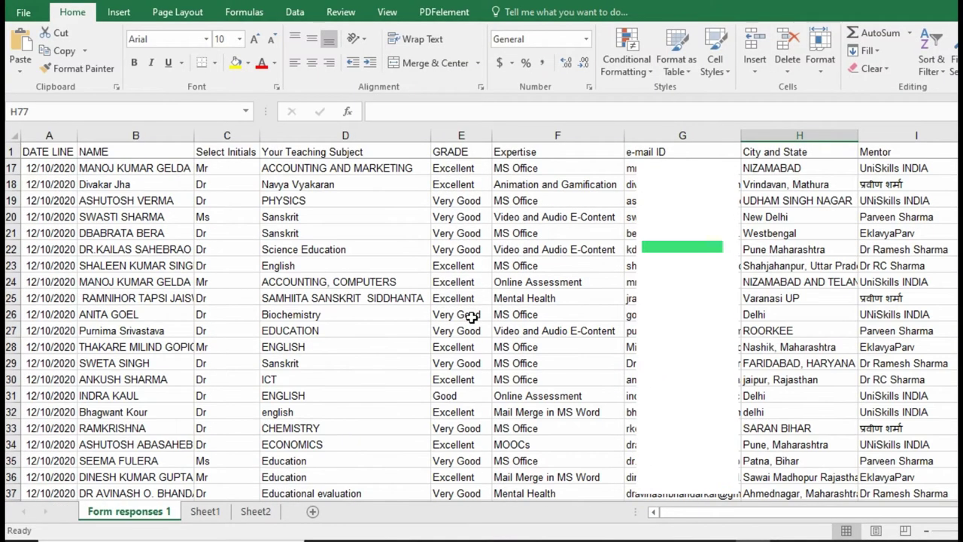
scroll(471, 316, "up", 5)
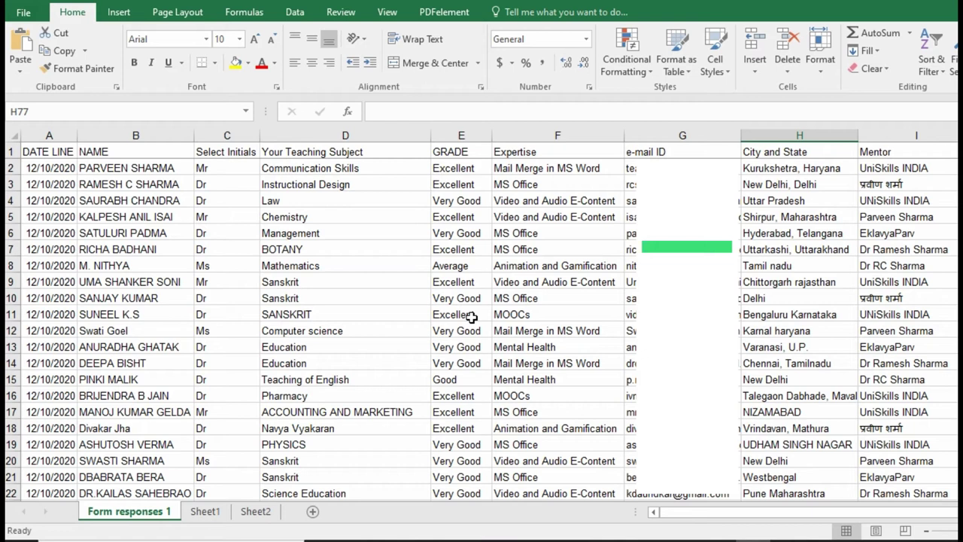
left_click(53, 155)
left_click(108, 151)
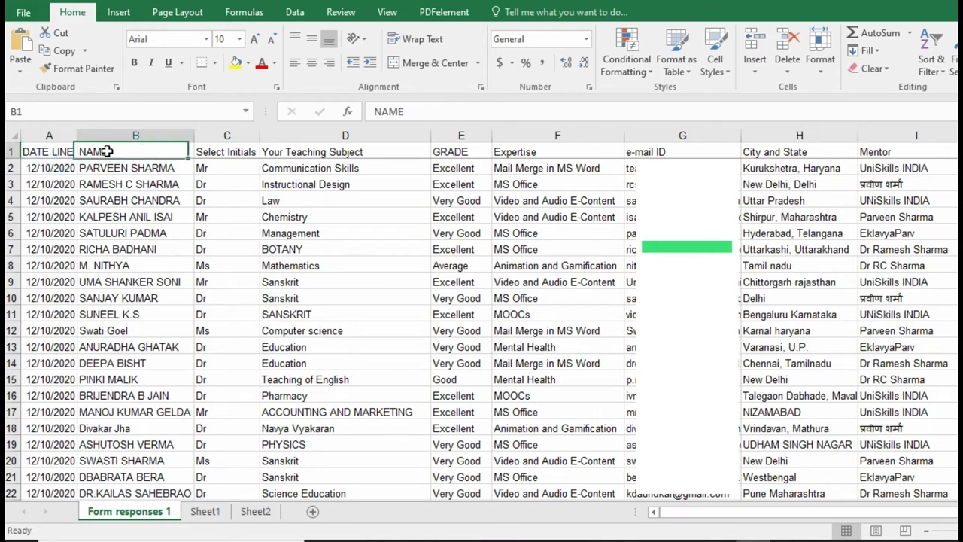
left_click(226, 151)
left_click(312, 152)
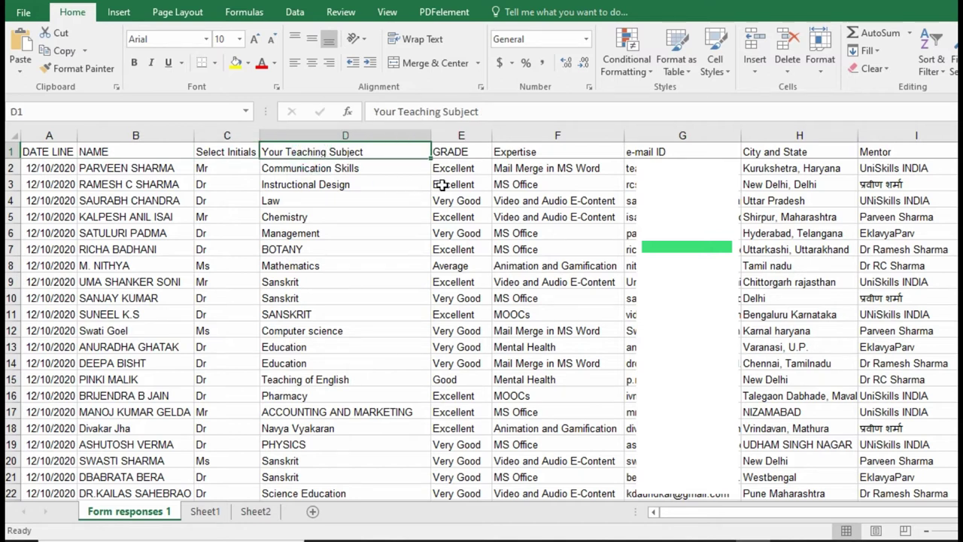
left_click(462, 155)
left_click(537, 151)
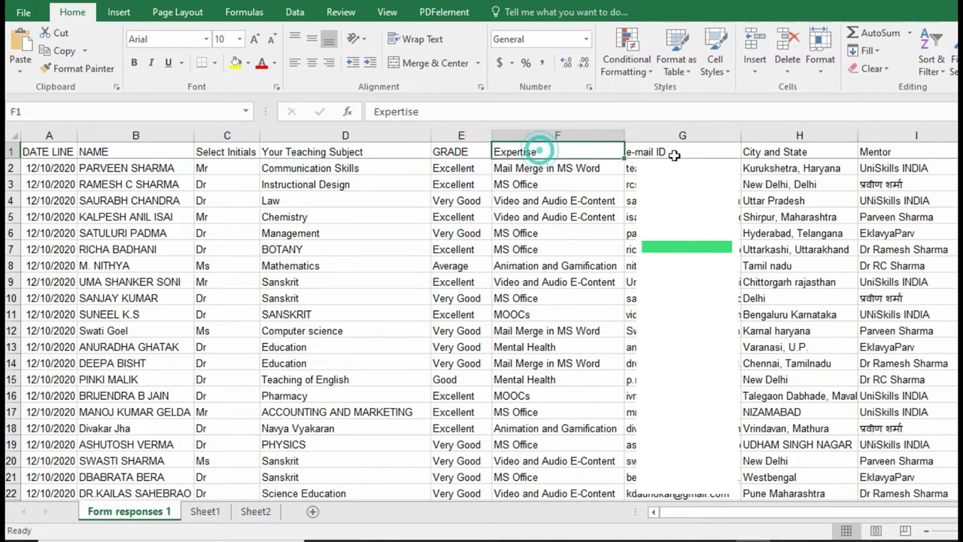
left_click(677, 150)
left_click(791, 151)
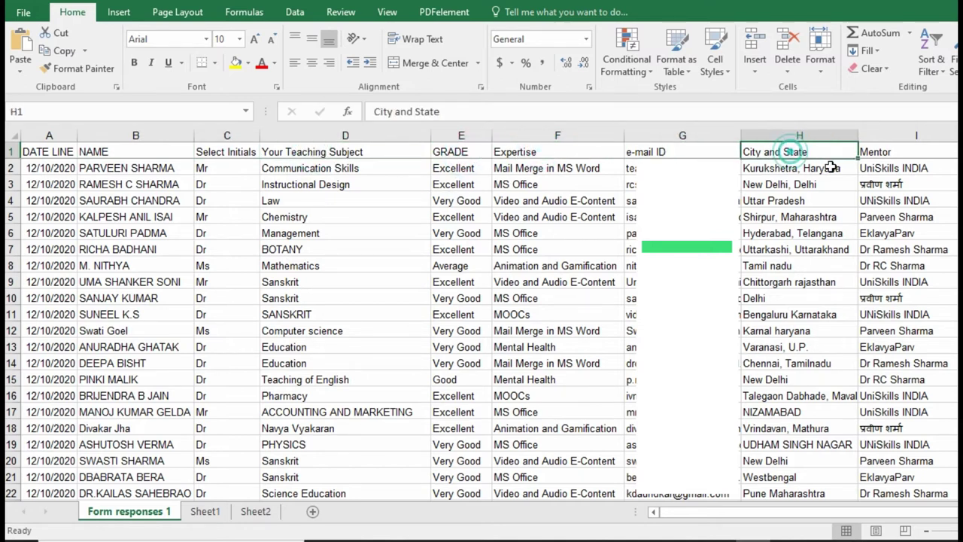
left_click(894, 151)
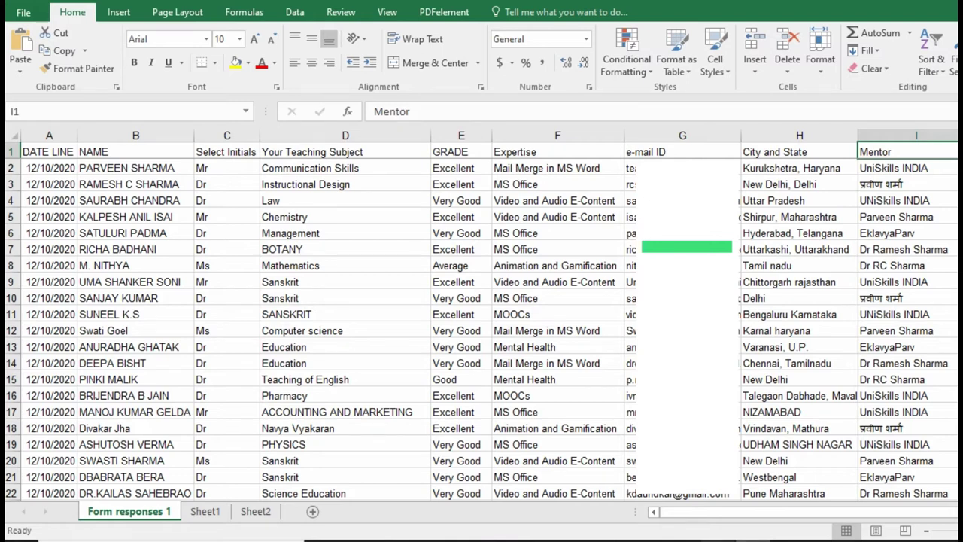
- Switch back to the certificate in Word, place the cursor on the blank line below "awarded to" and bring up the mail merge commands
mouse_move(719, 541)
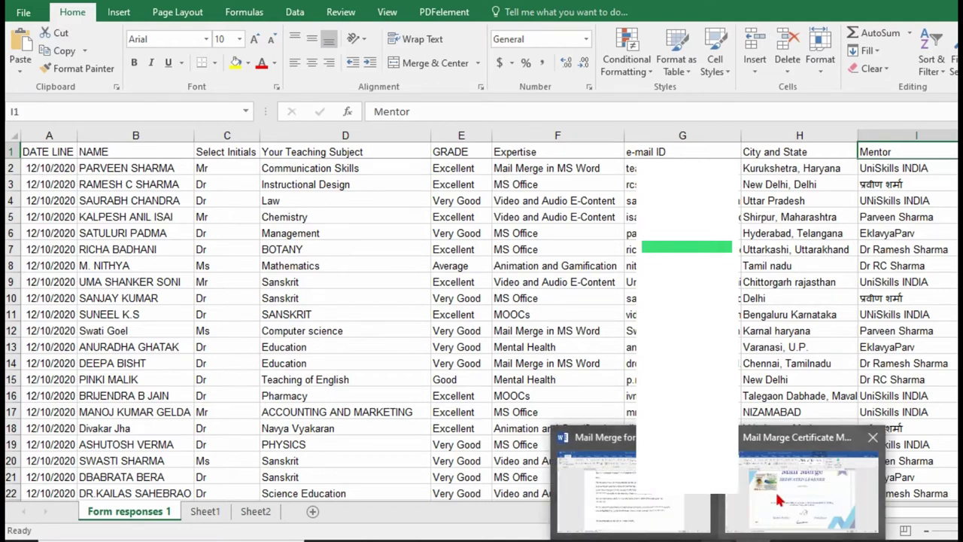
left_click(835, 519)
scroll(776, 492, "up", 1)
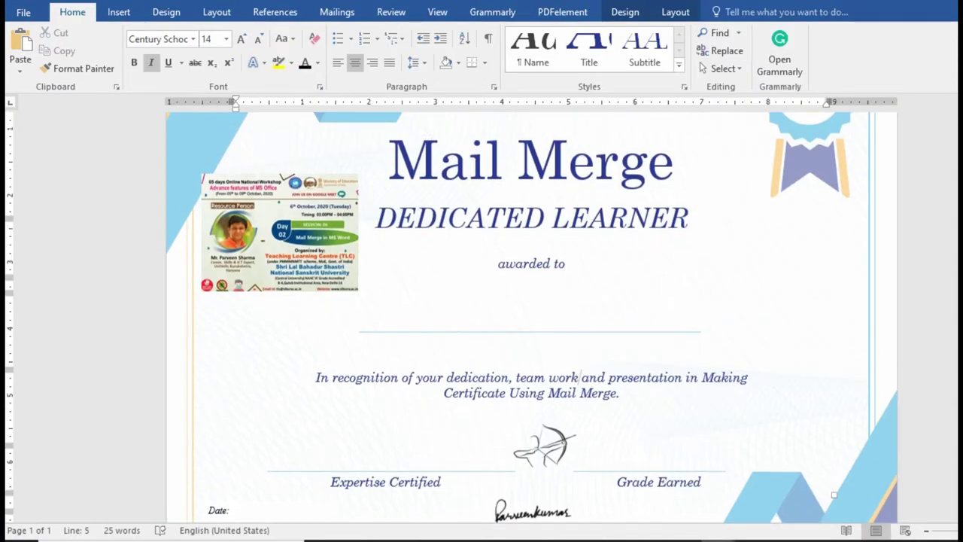
left_click(534, 298)
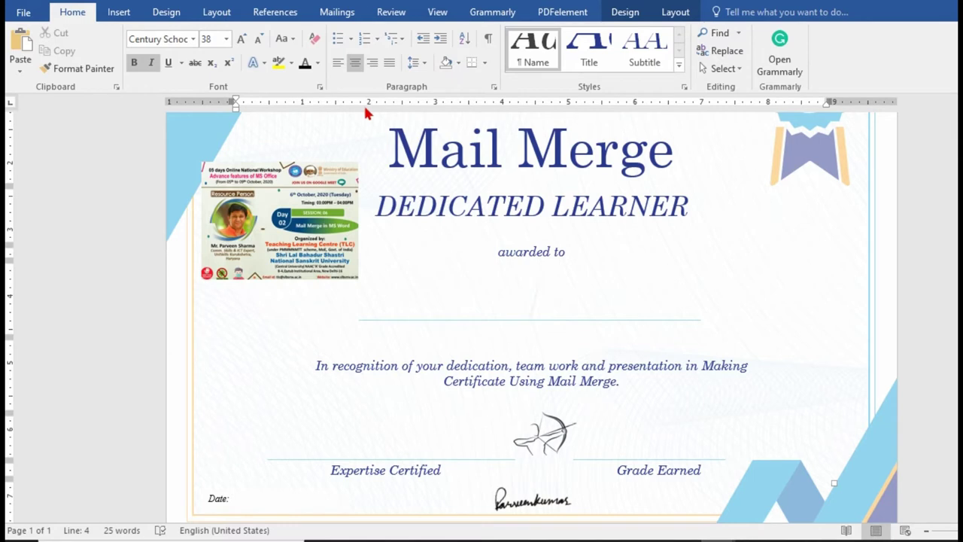
left_click(338, 12)
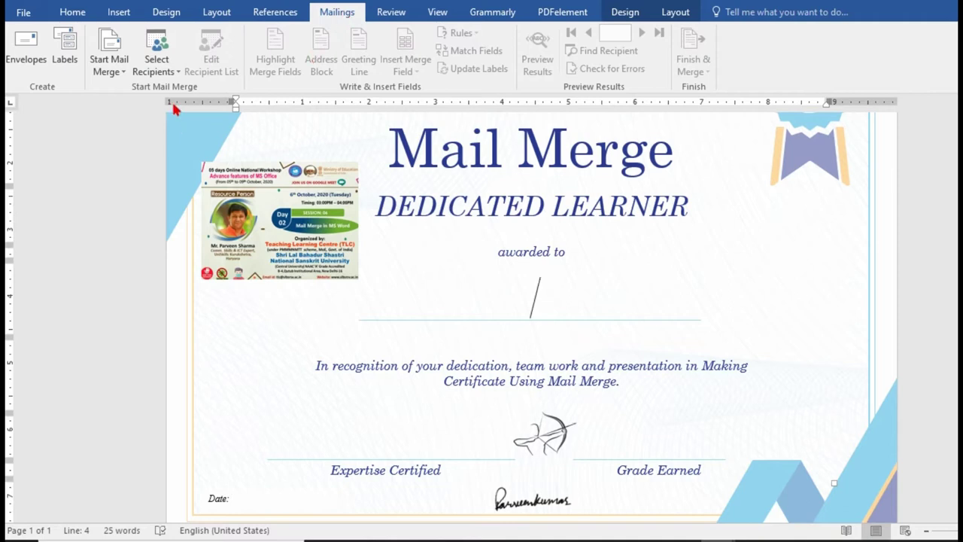
left_click(167, 76)
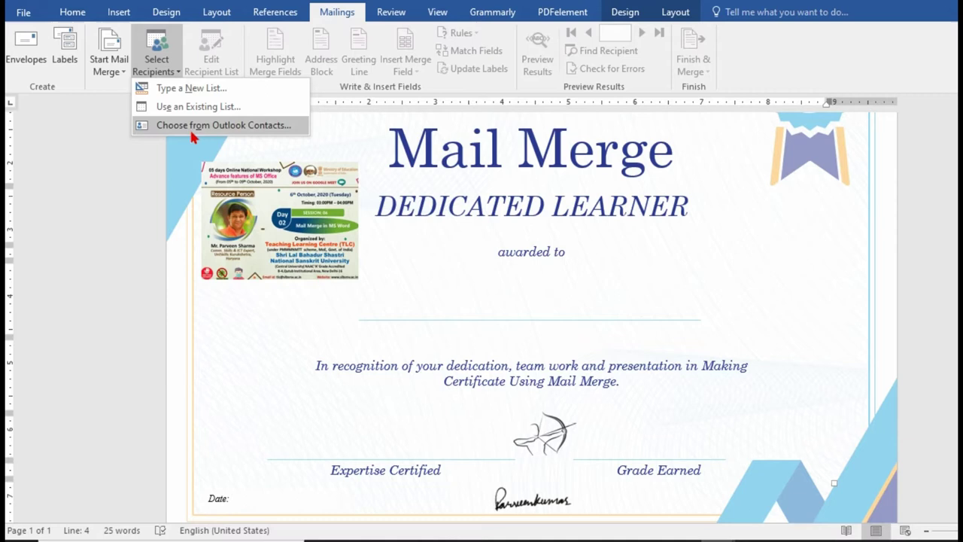
left_click(216, 93)
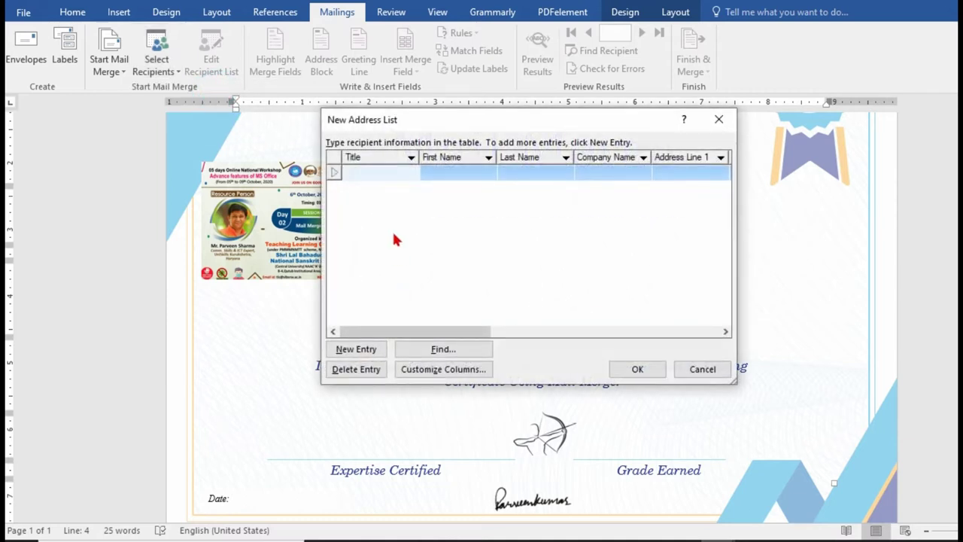
left_click(702, 370)
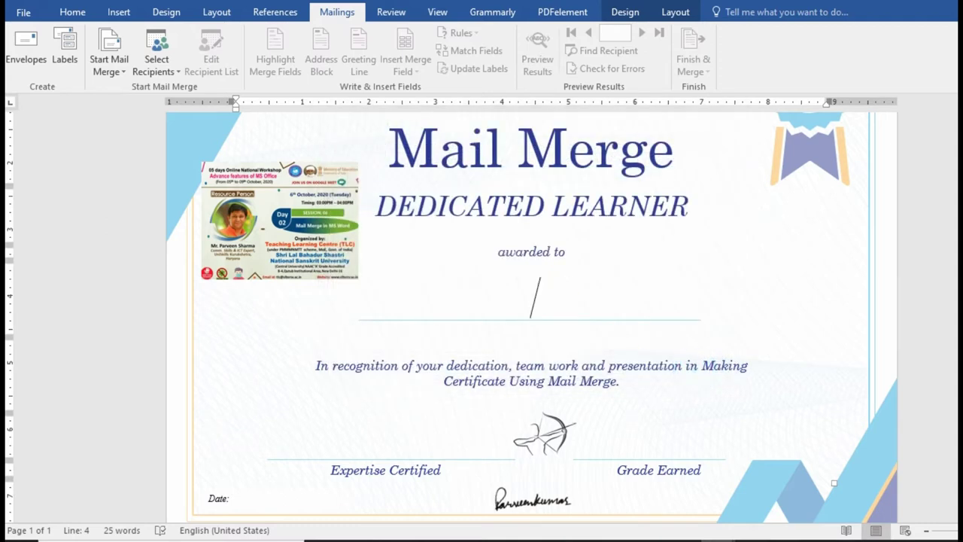
- Use the existing Excel file "6 Oct NEW LBS NSU - MS Word - Mail Merge" from the desktop's LBS NSU MS Office Oct folder as the recipient list
left_click(159, 67)
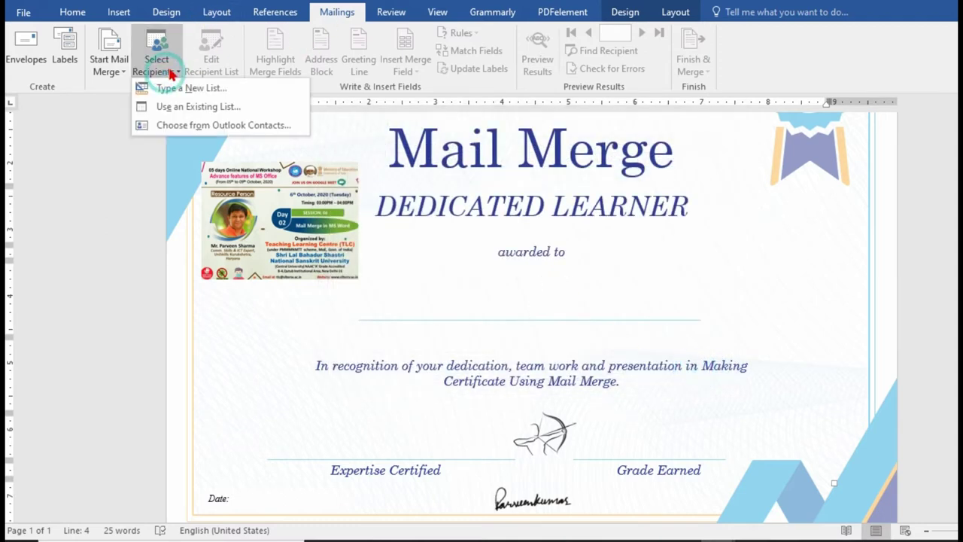
left_click(192, 109)
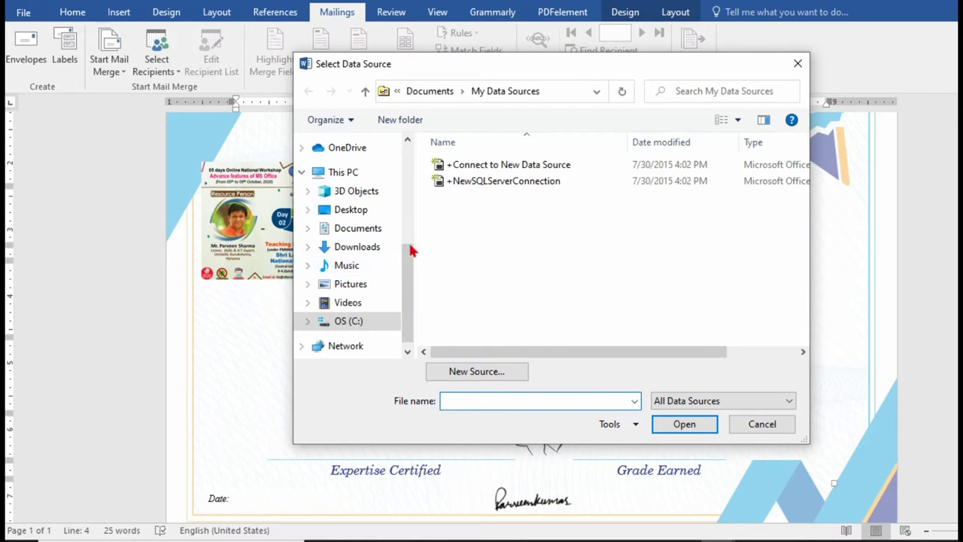
left_click(357, 214)
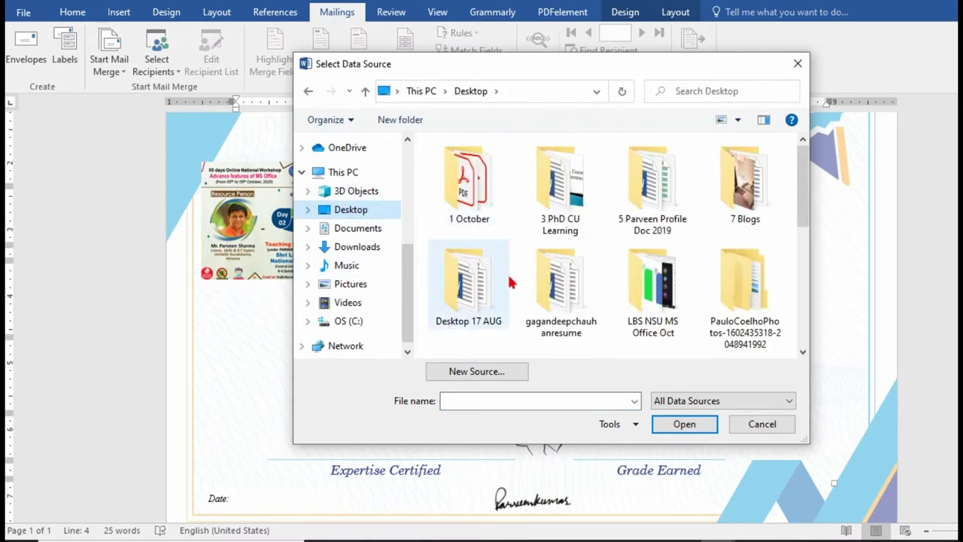
double_click(654, 293)
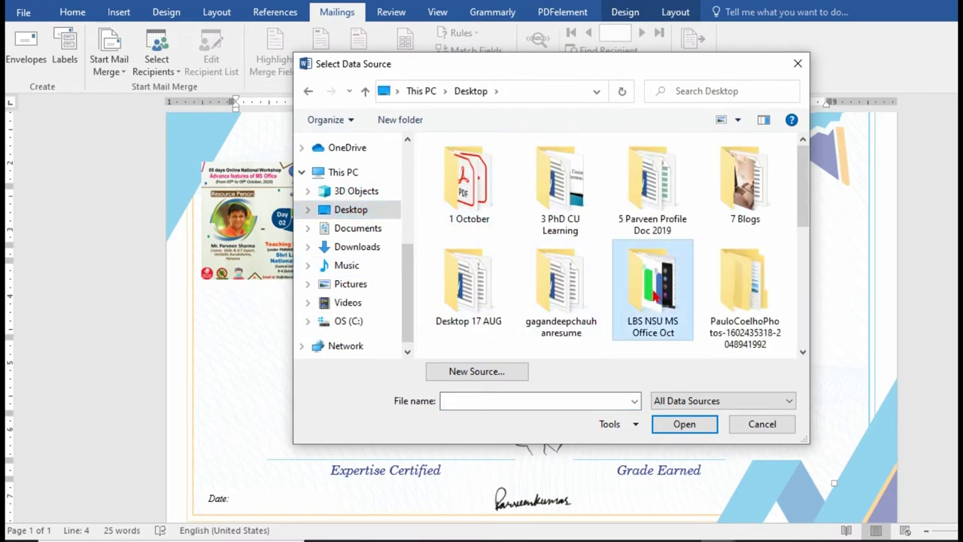
double_click(466, 184)
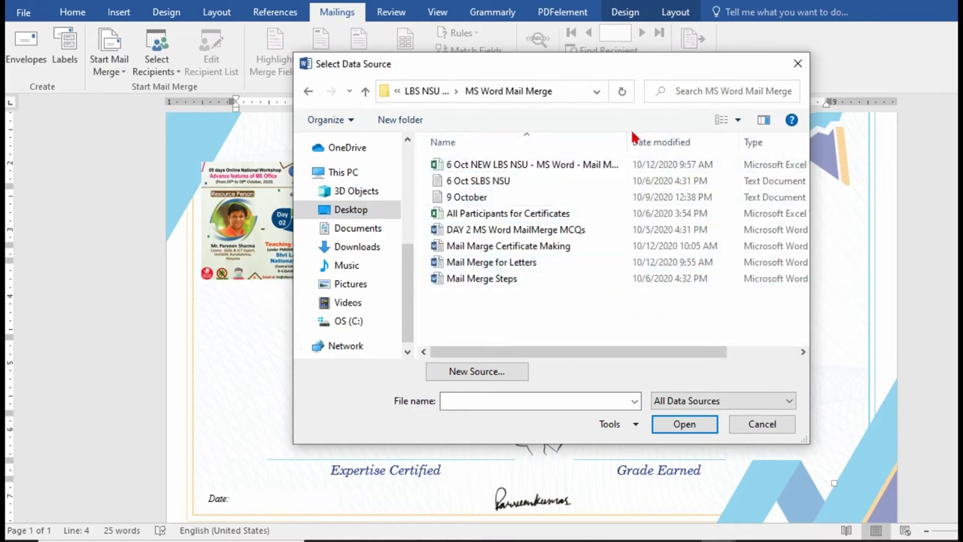
left_click(566, 170)
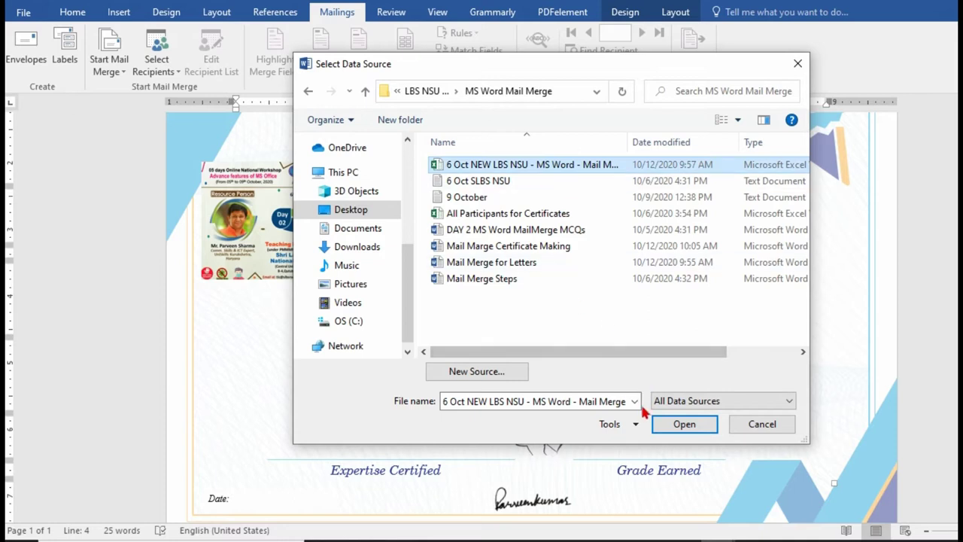
left_click(669, 423)
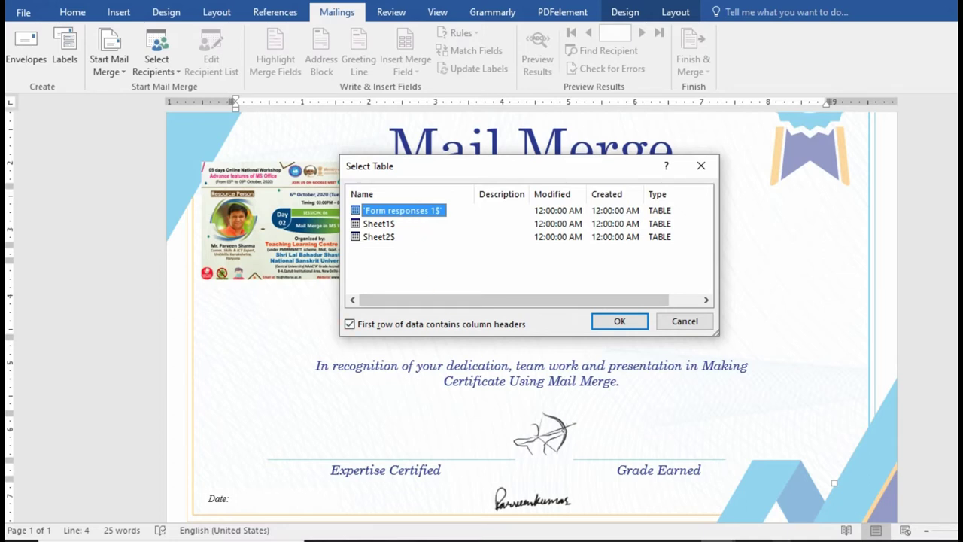
- Check the source worksheet in Excel, and use the 'Form responses 1$' table with its first row as column headers
key("alt+Tab")
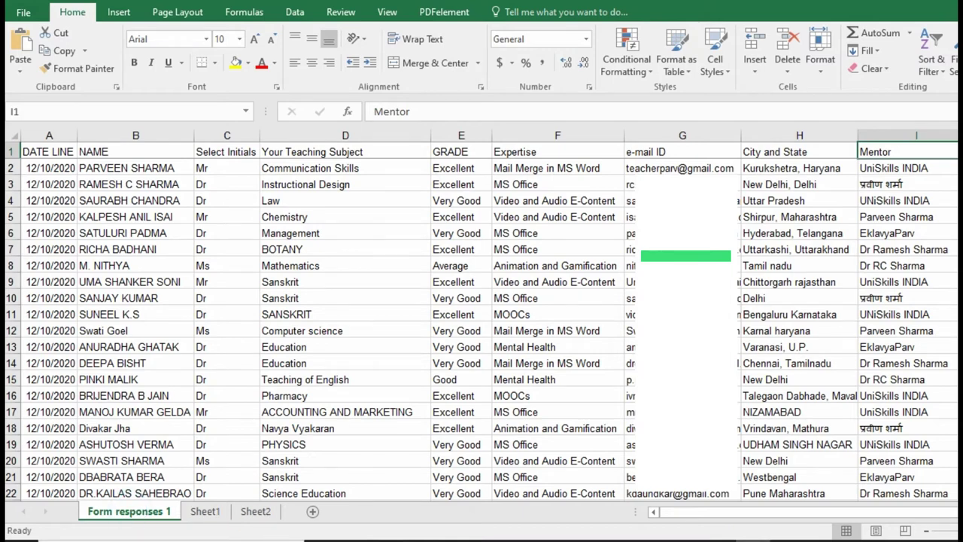
key("alt+Tab")
left_click(617, 322)
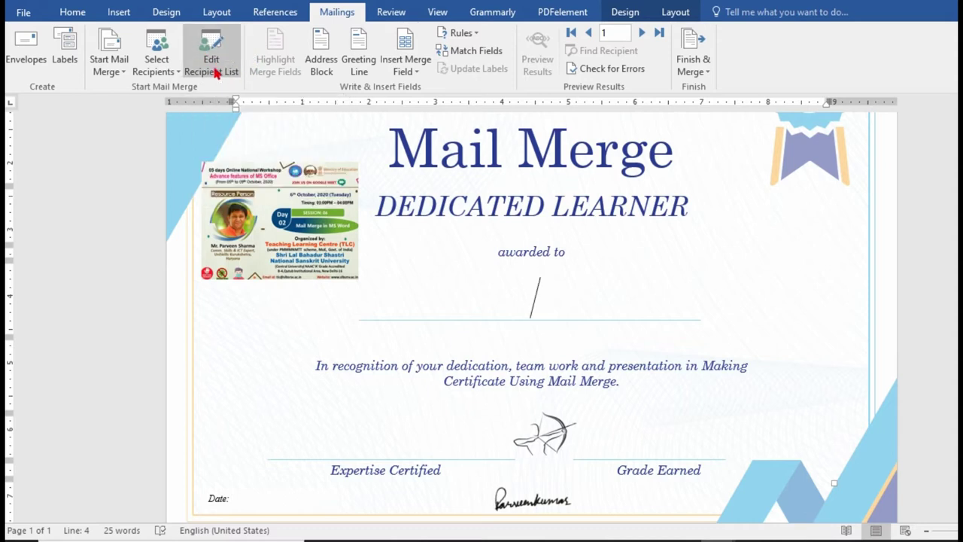
left_click(163, 74)
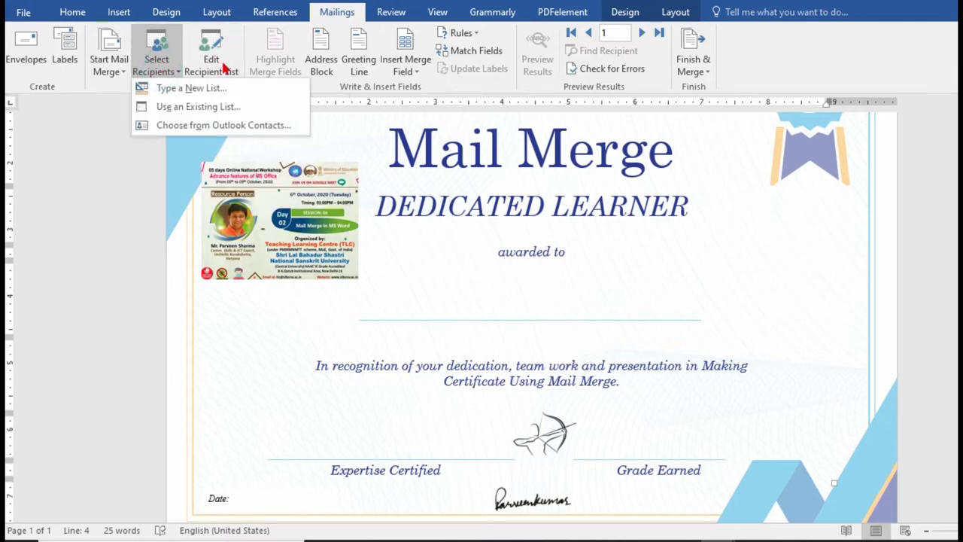
left_click(109, 199)
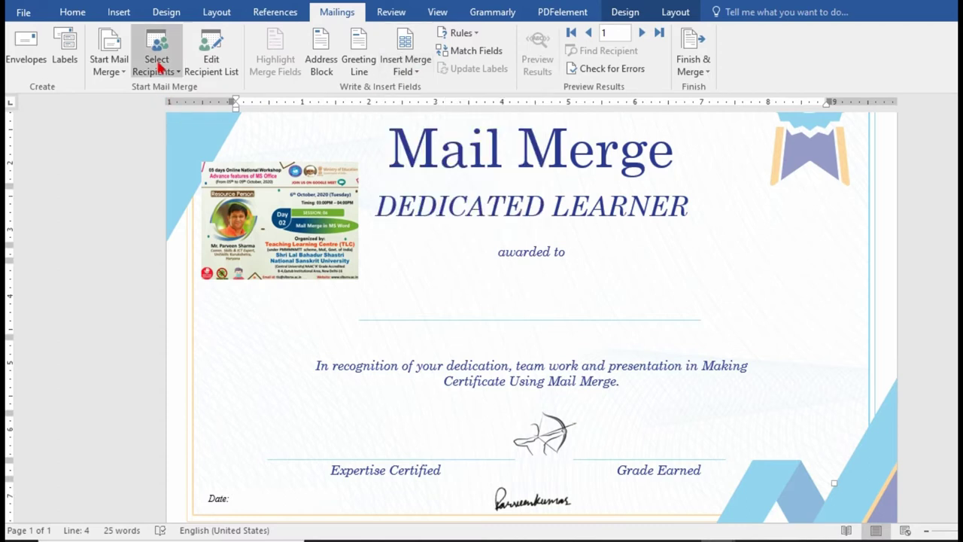
left_click(177, 76)
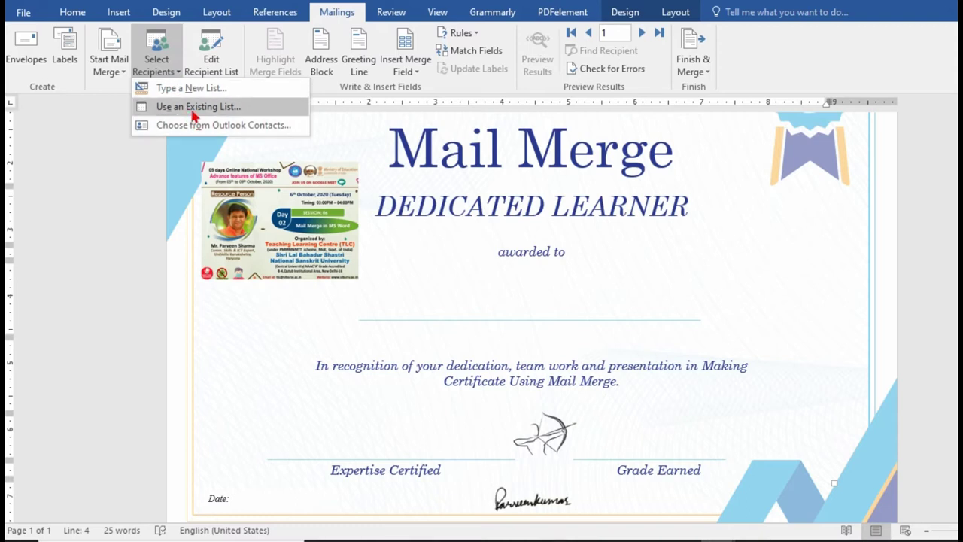
left_click(99, 223)
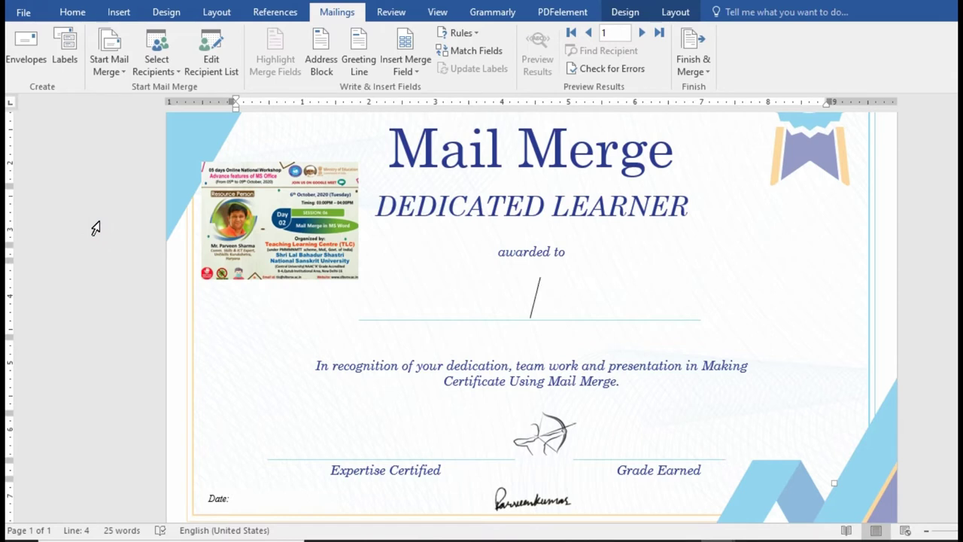
- Check the NAME column header in the Excel workbook, and insert the NAME merge field on the certificate's blank line below "awarded to"
left_click(414, 73)
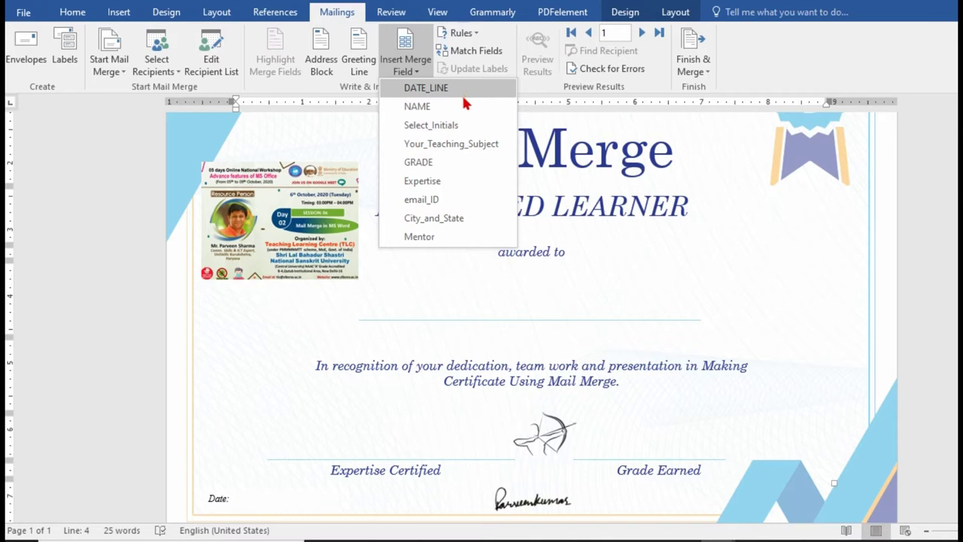
key("Escape")
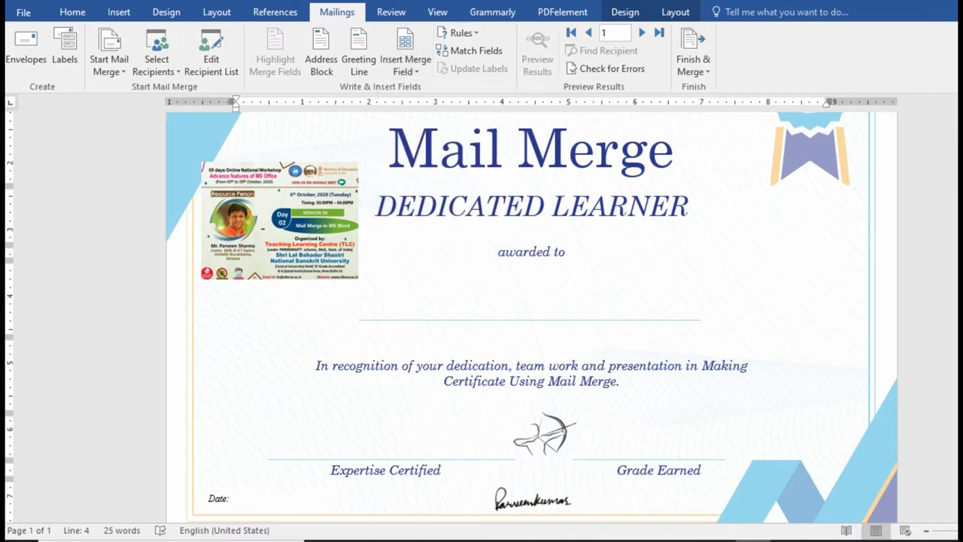
key("alt+Tab")
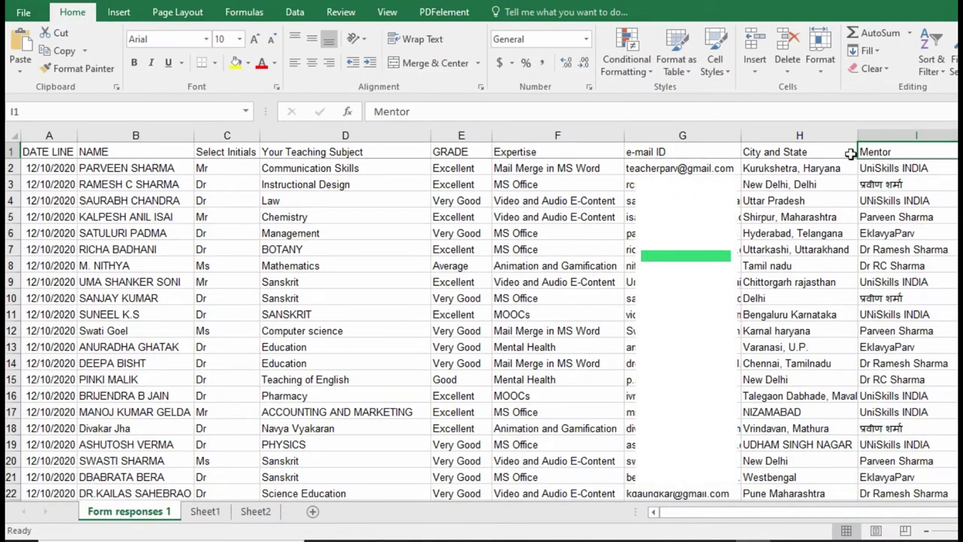
left_click(135, 154)
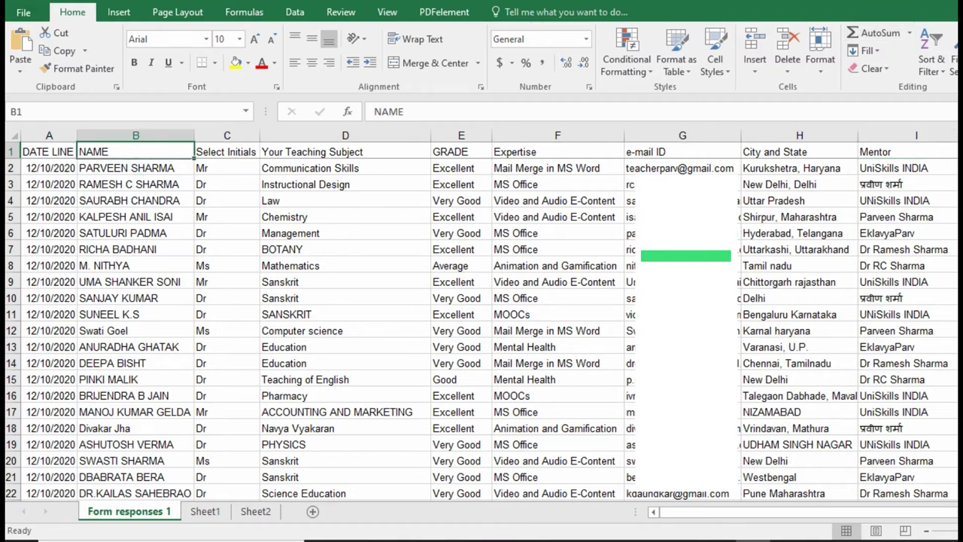
key("alt+Tab")
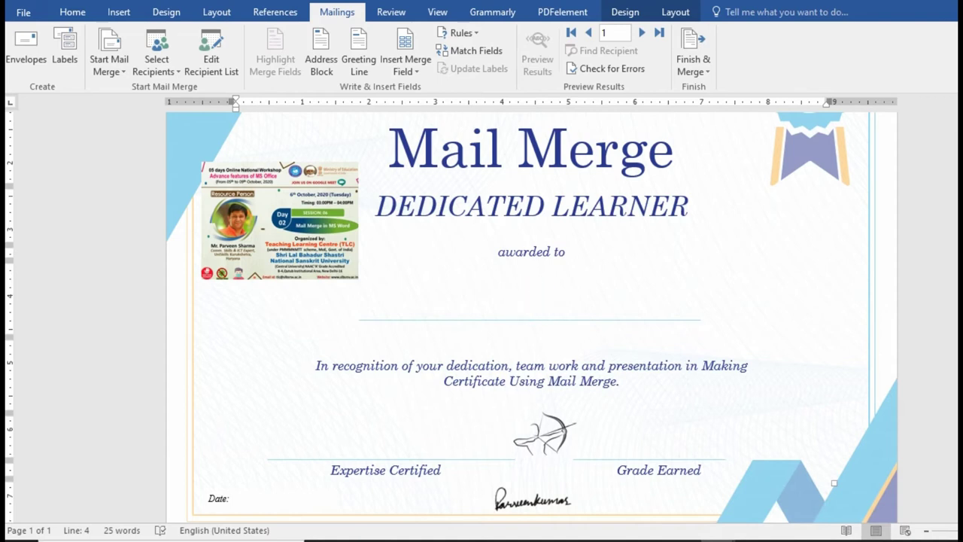
left_click(418, 73)
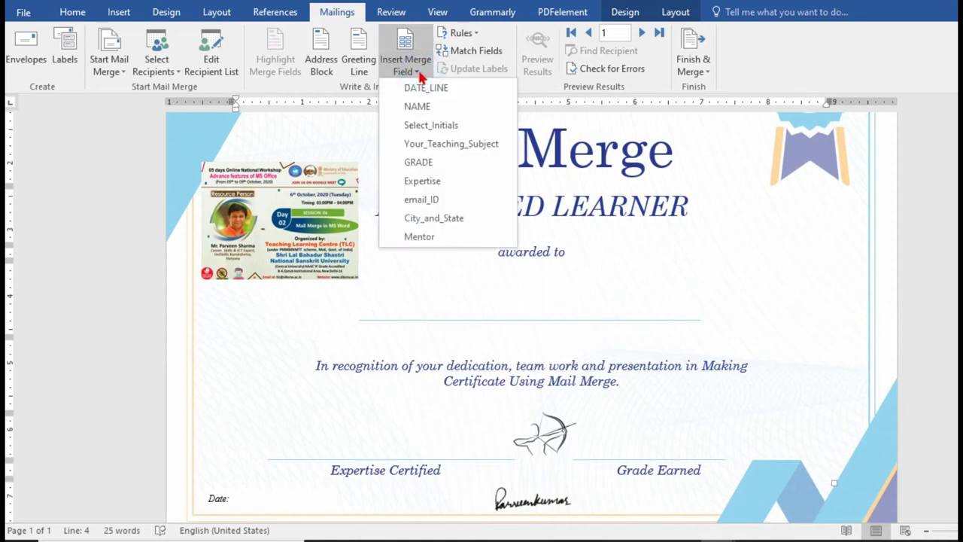
left_click(433, 110)
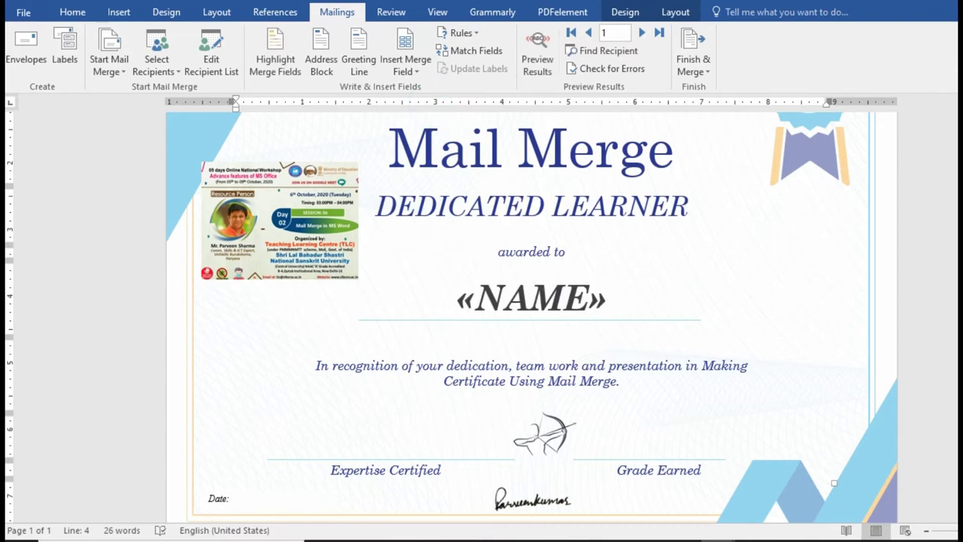
- Select the NAME merge field on the certificate and set its font to Times New Roman
left_click_drag(611, 297, 460, 297)
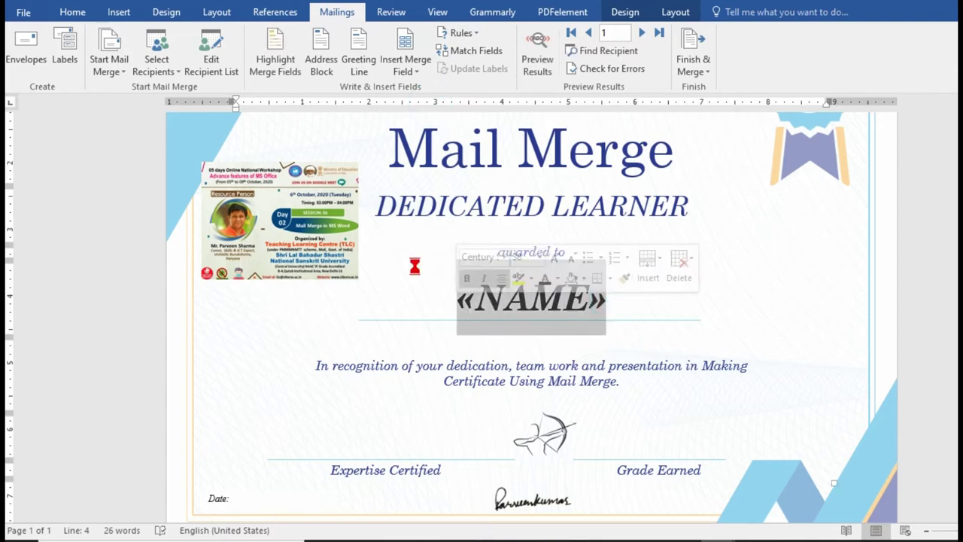
left_click(71, 12)
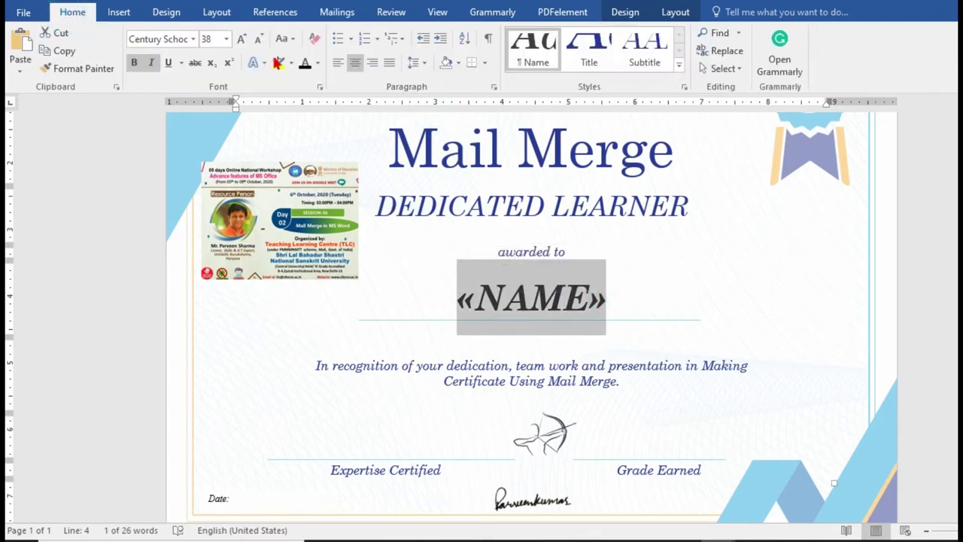
left_click(181, 39)
type("Times New Ro")
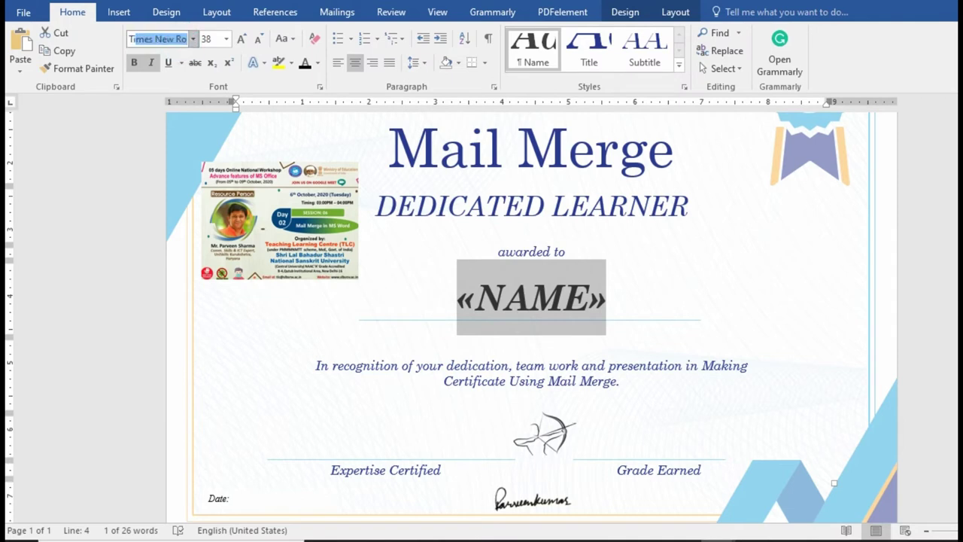
key("Return")
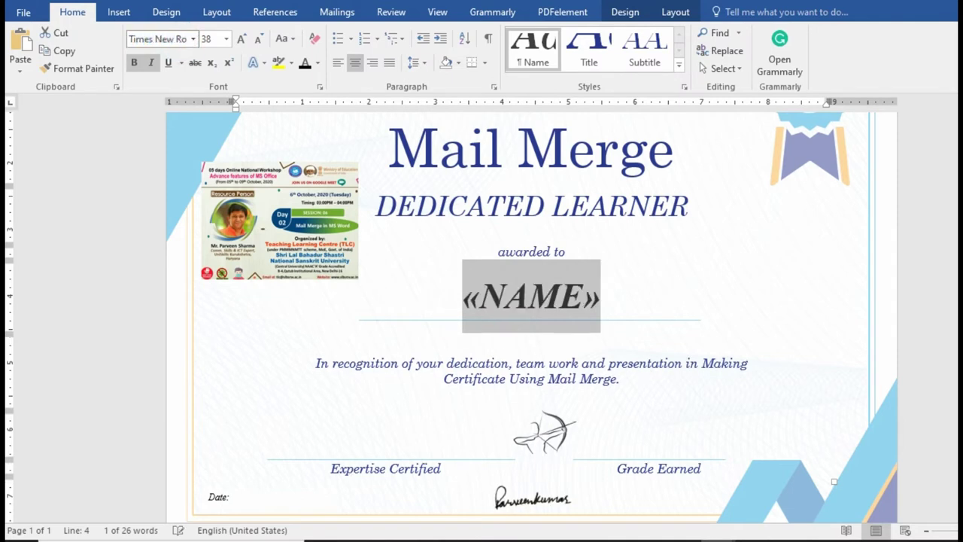
- Change the selected NAME merge field's font to Linux Libertine Capitals
left_click(183, 39)
type("Linux Libertine")
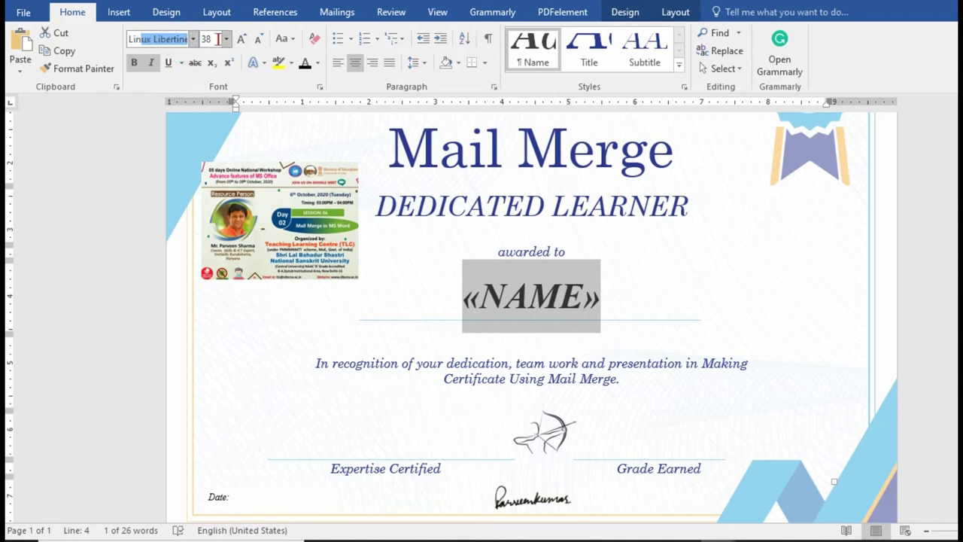
key("Return")
left_click(192, 41)
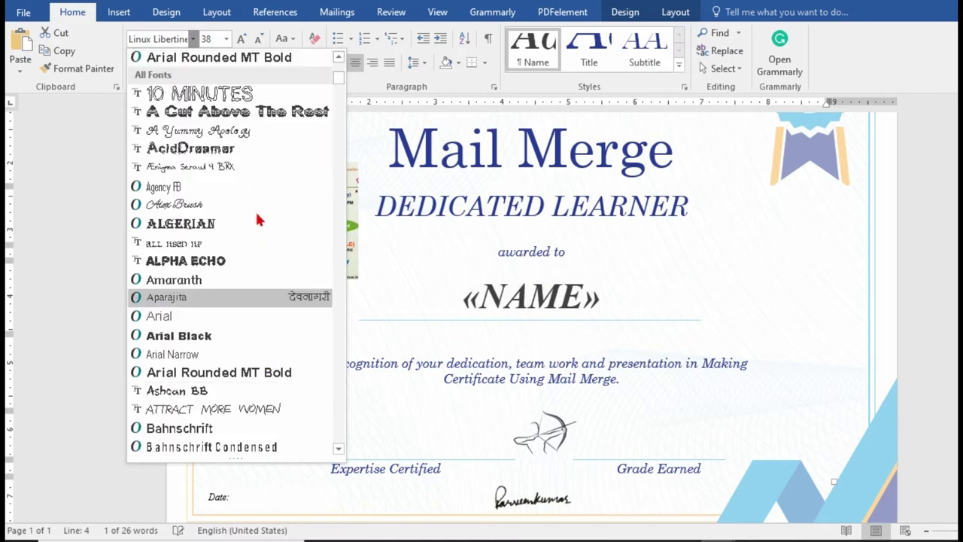
scroll(256, 195, "down", 5)
scroll(256, 187, "up", 5)
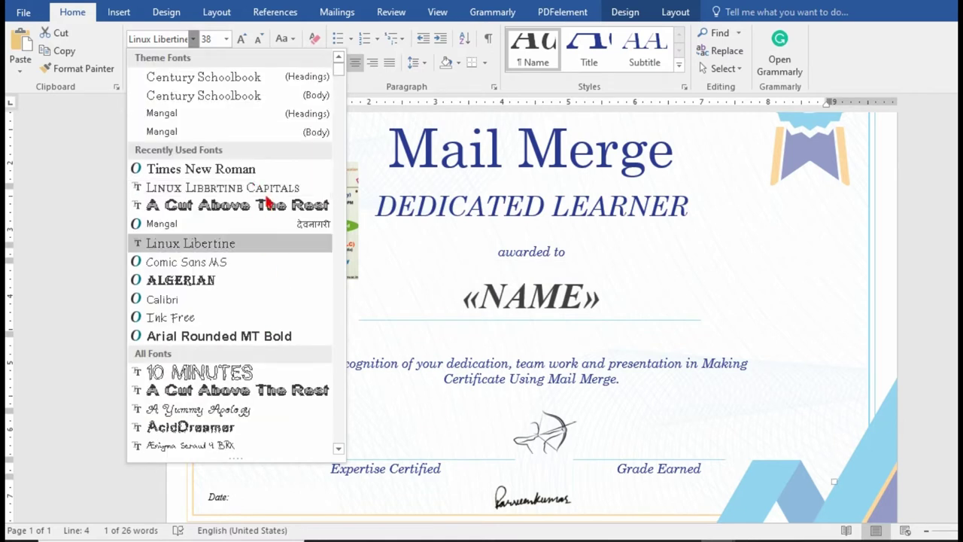
left_click(267, 189)
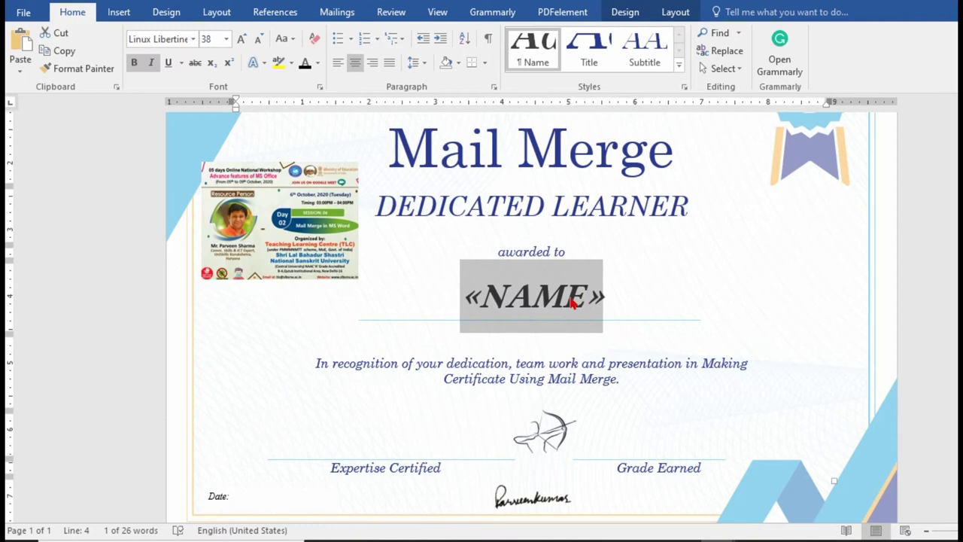
- Reduce the NAME merge field's font size to 22 and deselect it
left_click(259, 39)
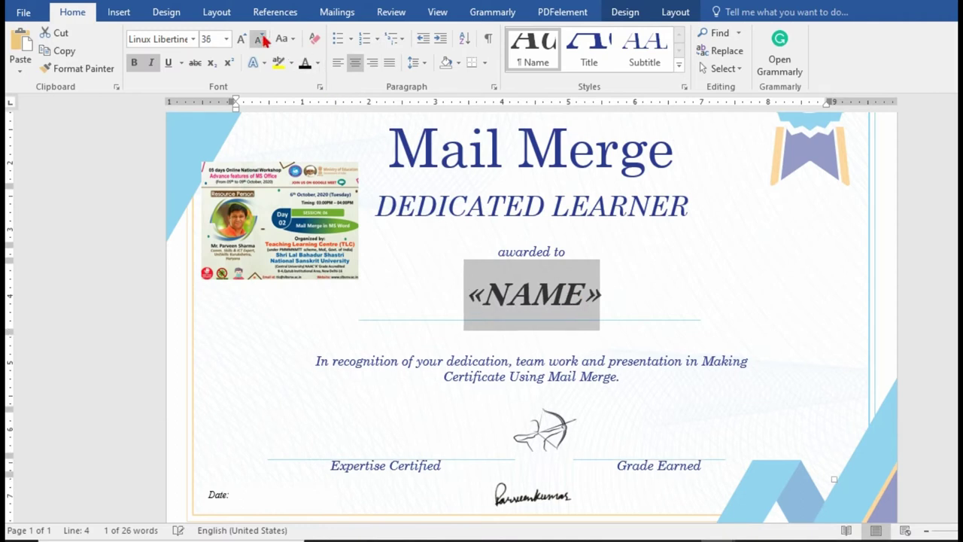
left_click(259, 38)
left_click(259, 38)
left_click(258, 38)
left_click(260, 39)
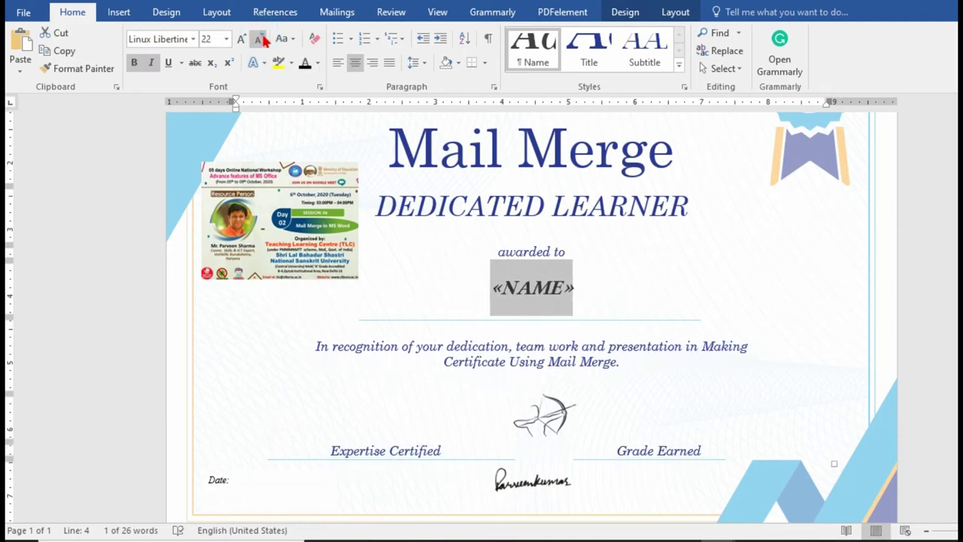
left_click(258, 39)
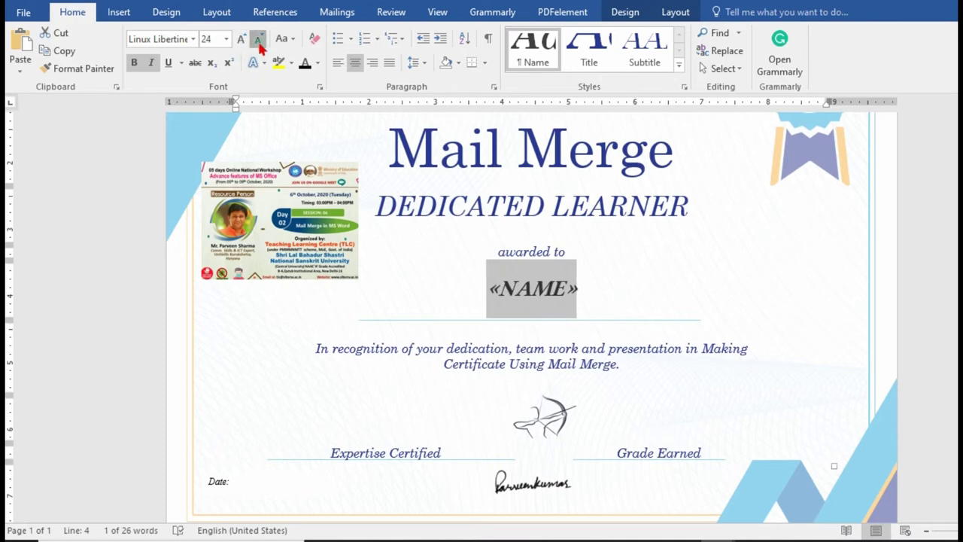
left_click(242, 38)
left_click(600, 346)
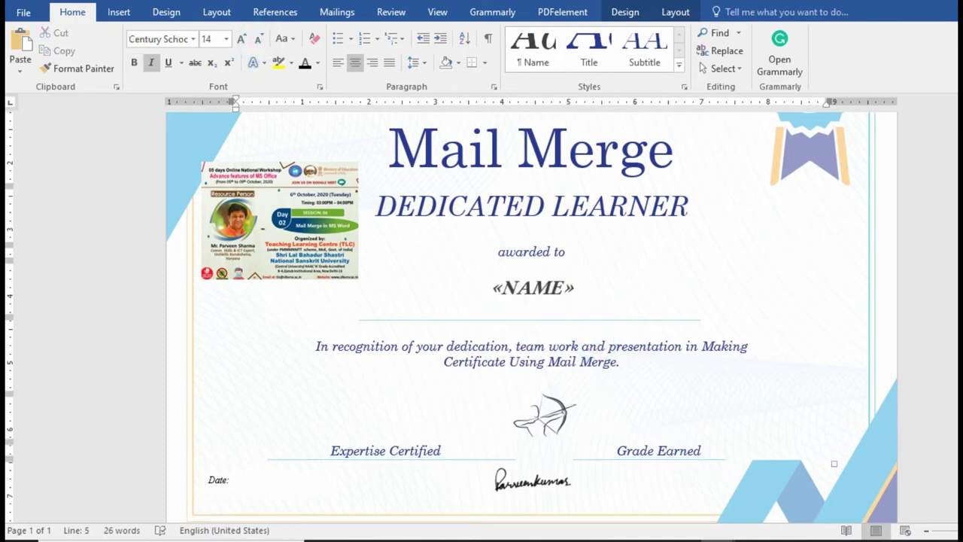
- Add a blank line above "Expertise Certified" and insert the Expertise merge field on it
scroll(602, 313, "down", 1)
left_click(387, 397)
key("Return")
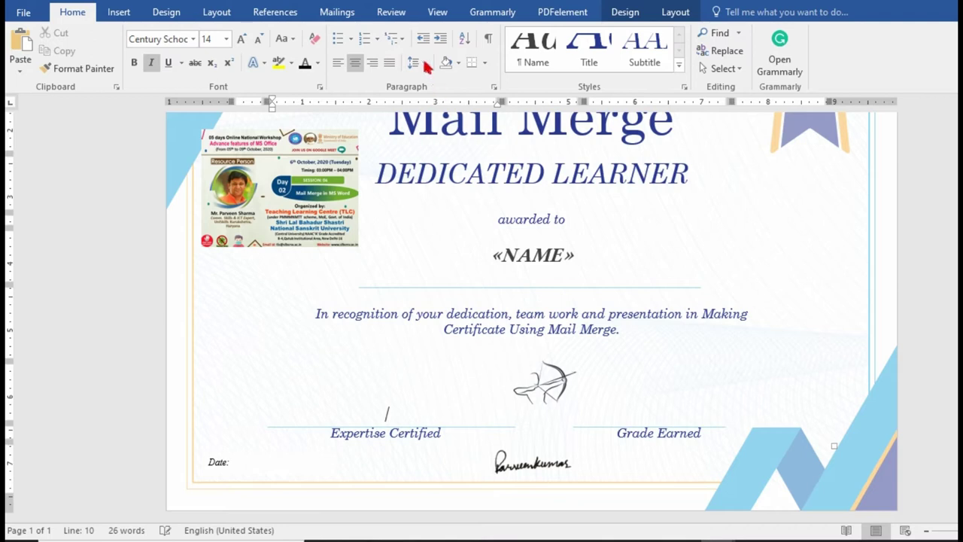
left_click(329, 21)
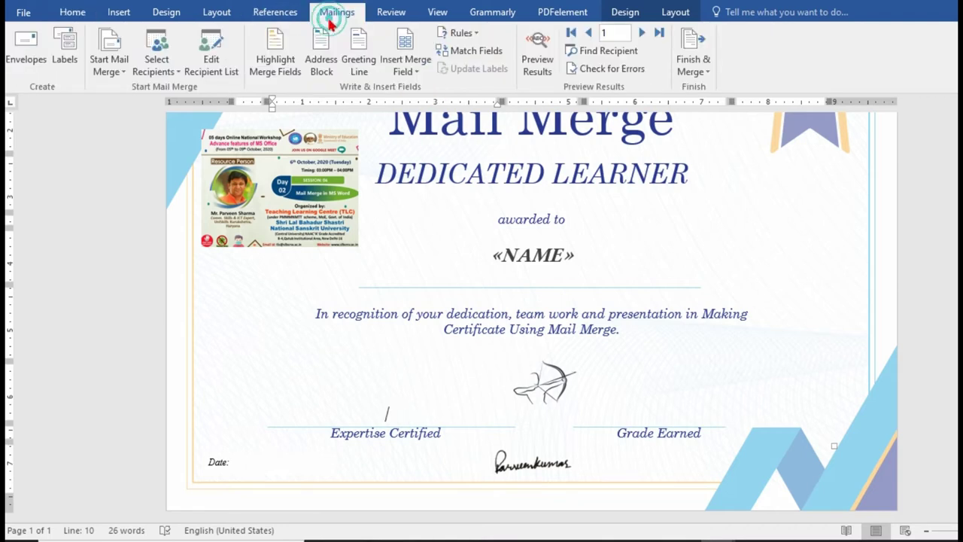
left_click(417, 72)
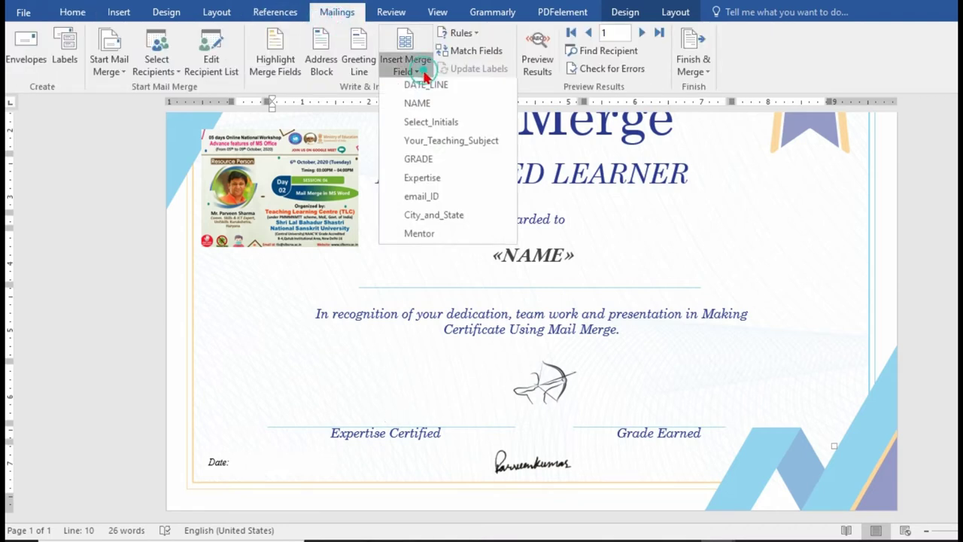
left_click(450, 188)
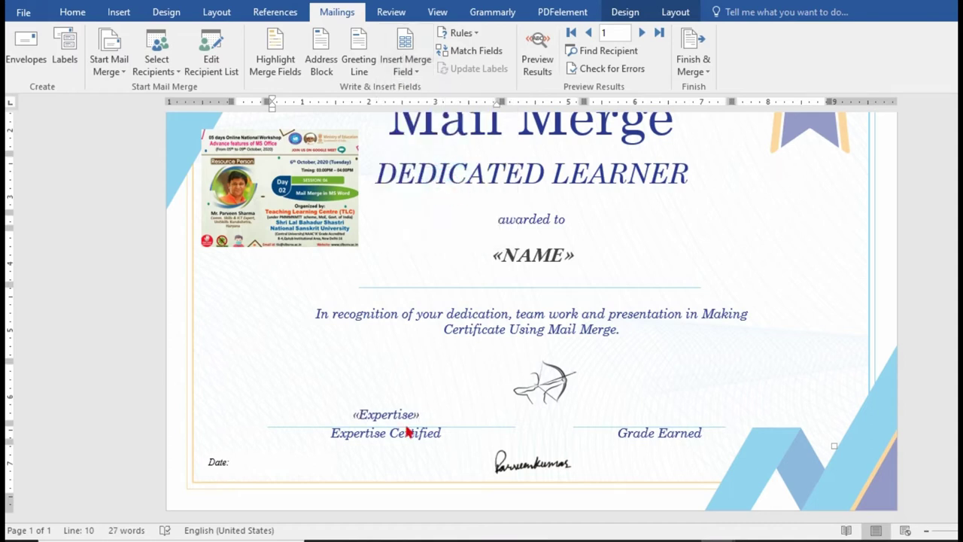
- Insert the GRADE merge field on the blank line above "Grade Earned"
left_click(645, 414)
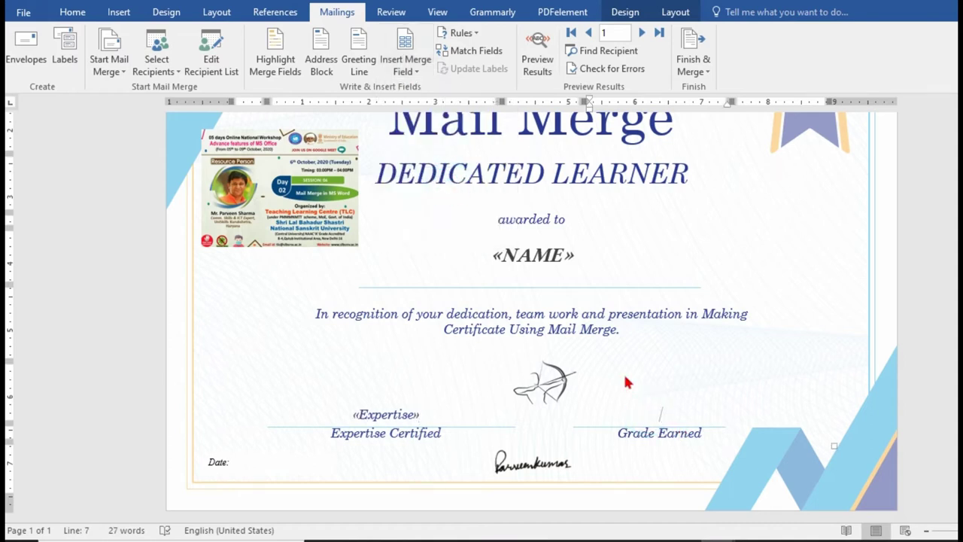
left_click(407, 69)
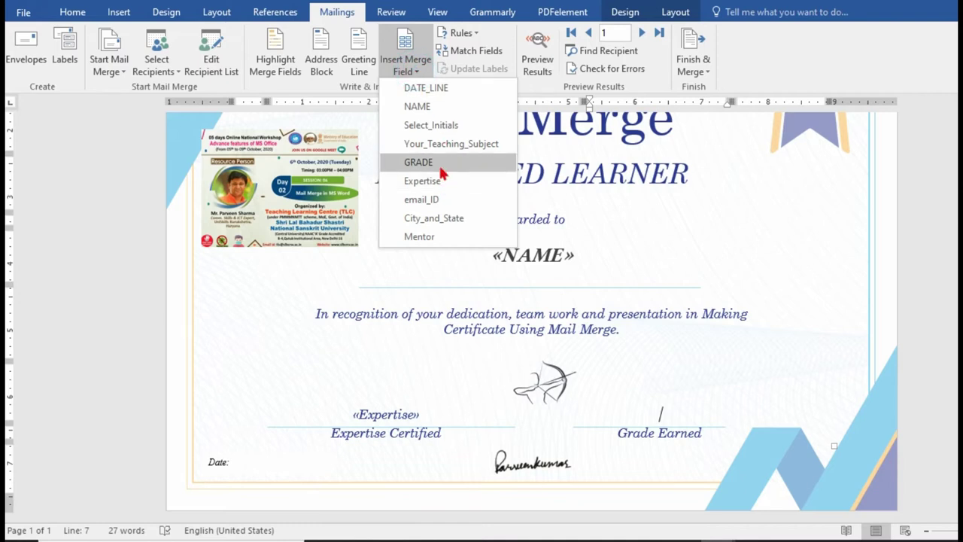
left_click(439, 166)
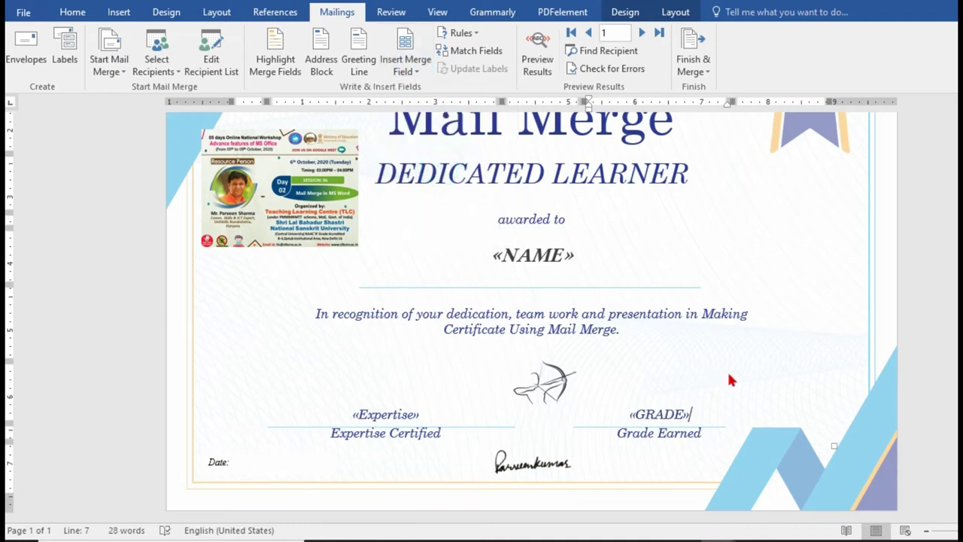
- Insert the DATE_LINE merge field after "Date:" in the text box at the certificate's lower edge
left_click(411, 73)
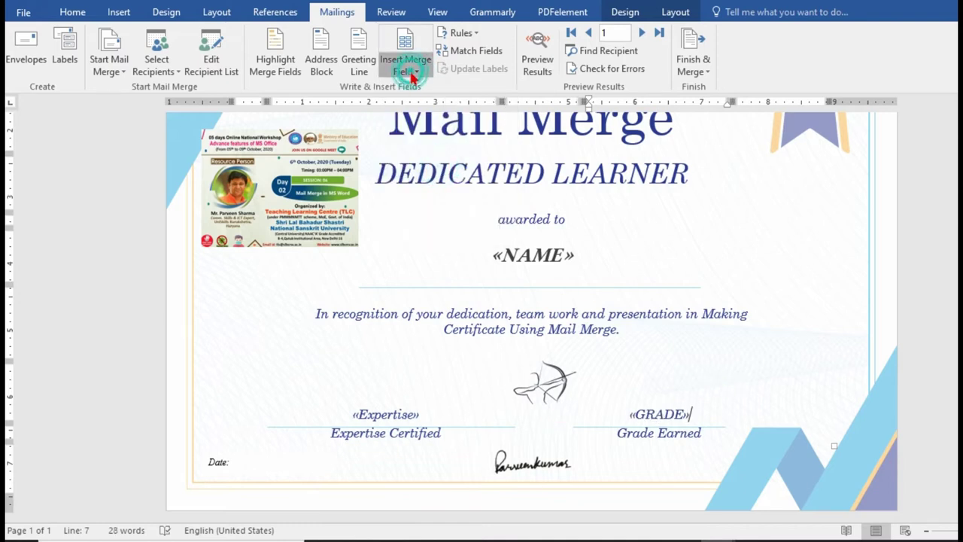
left_click(234, 456)
left_click(253, 471)
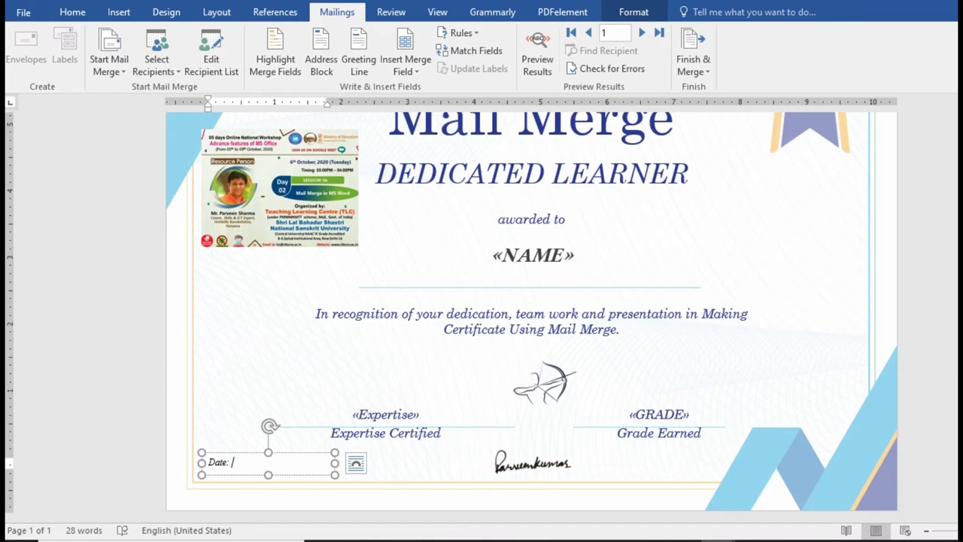
left_click(418, 71)
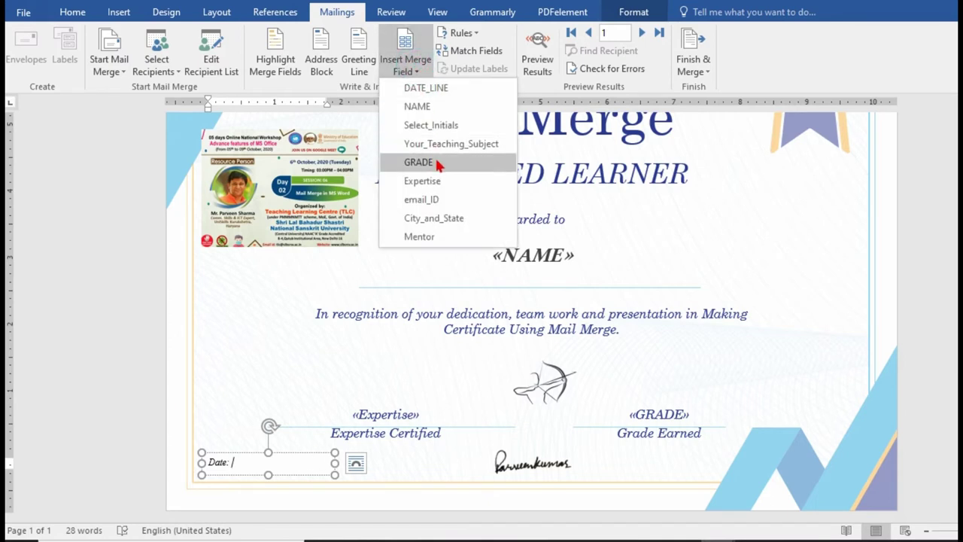
left_click(447, 96)
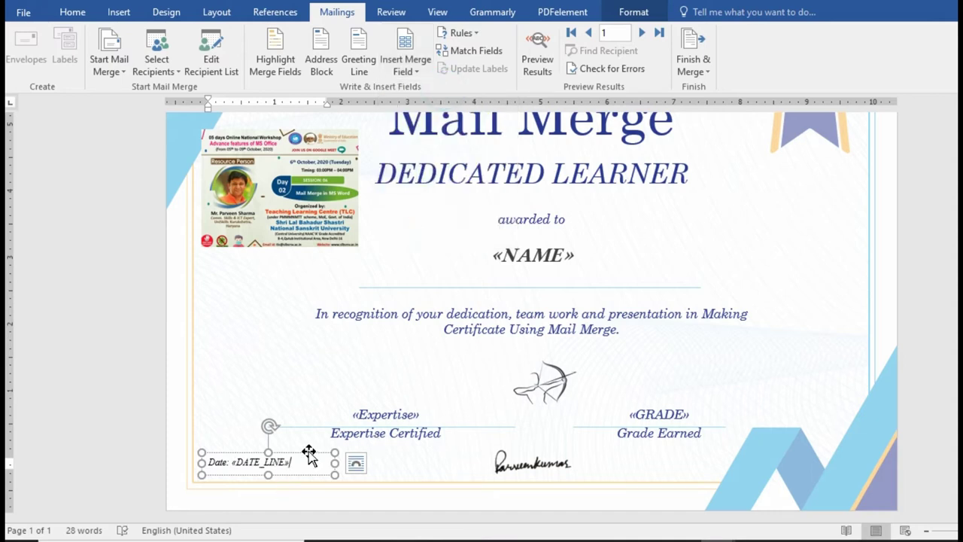
- Set the font color of the GRADE merge field to the standard color Red
left_click(659, 413)
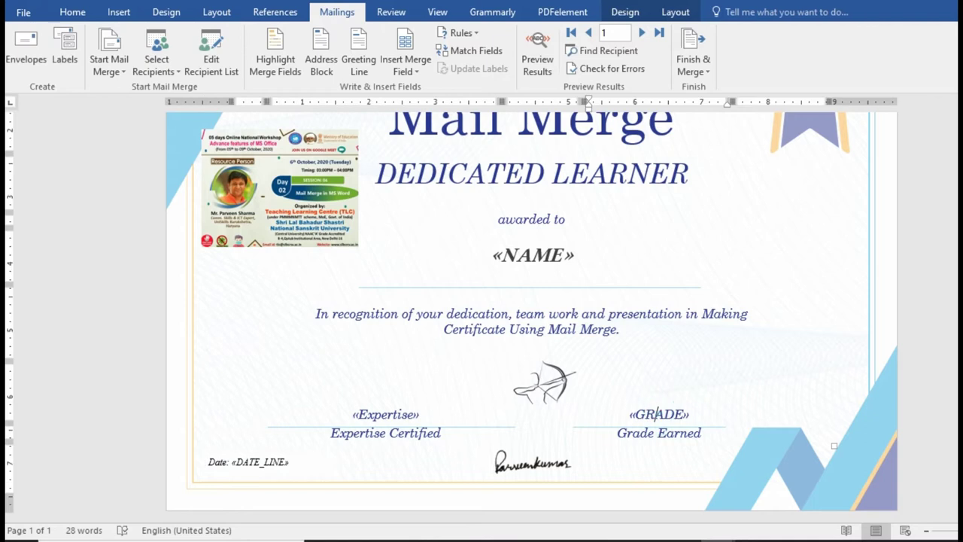
double_click(689, 414)
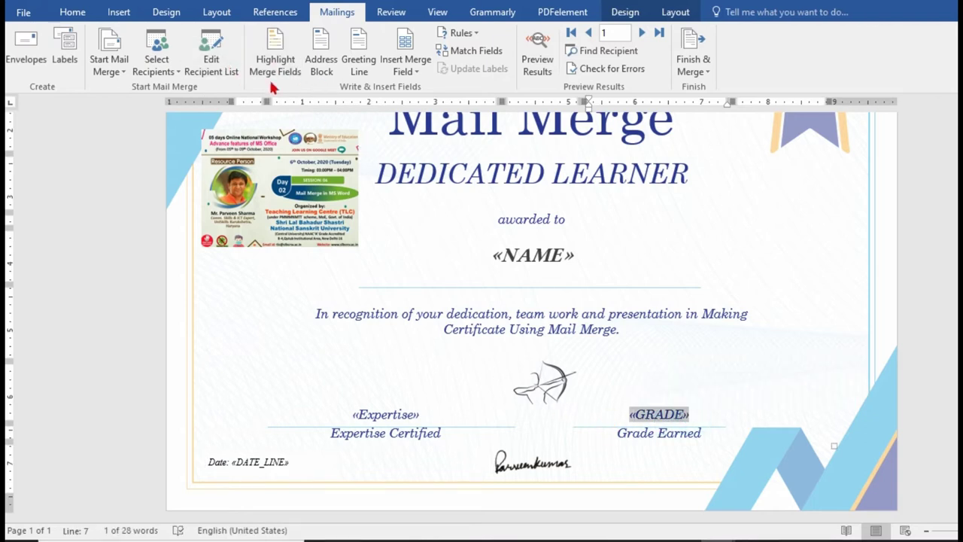
left_click(83, 20)
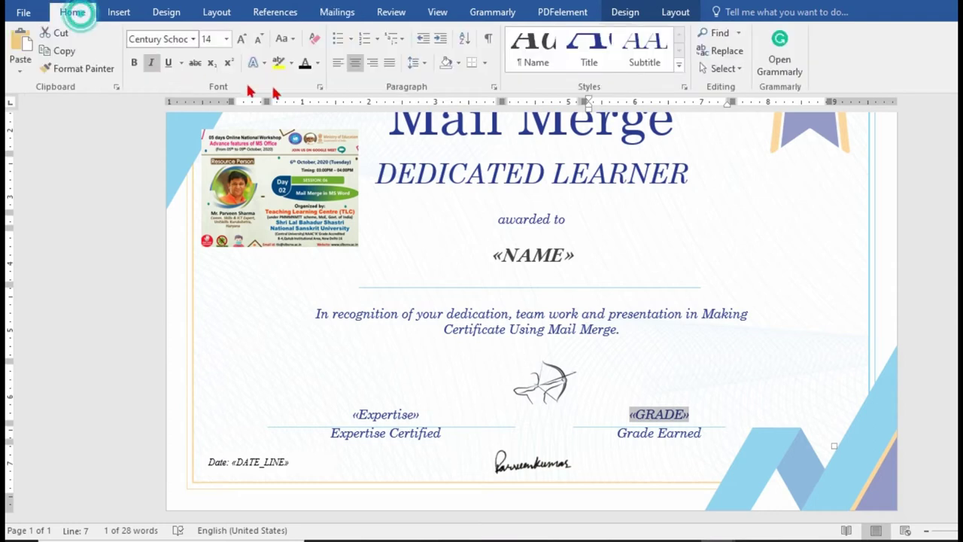
left_click(317, 63)
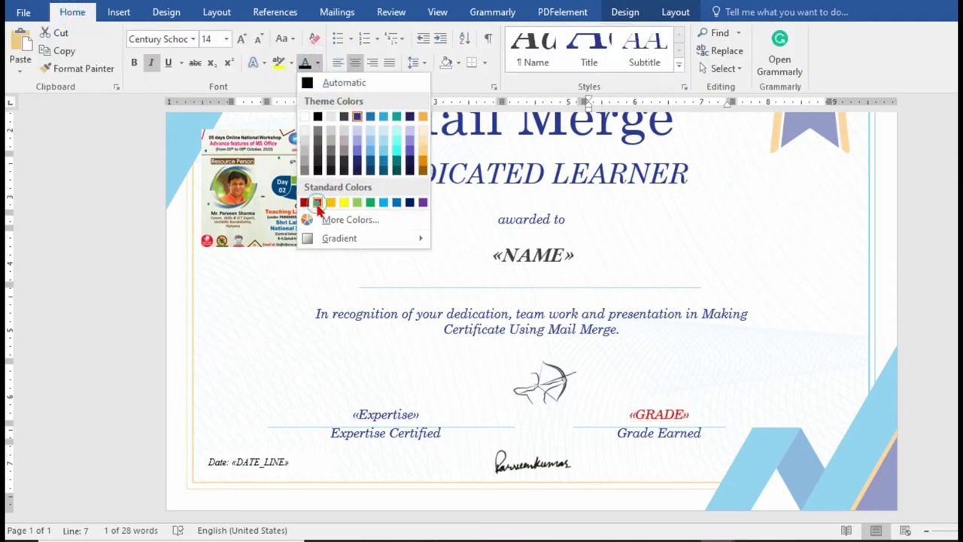
left_click(316, 202)
- Apply the same red font color to the Expertise merge field and deselect it
left_click(384, 415)
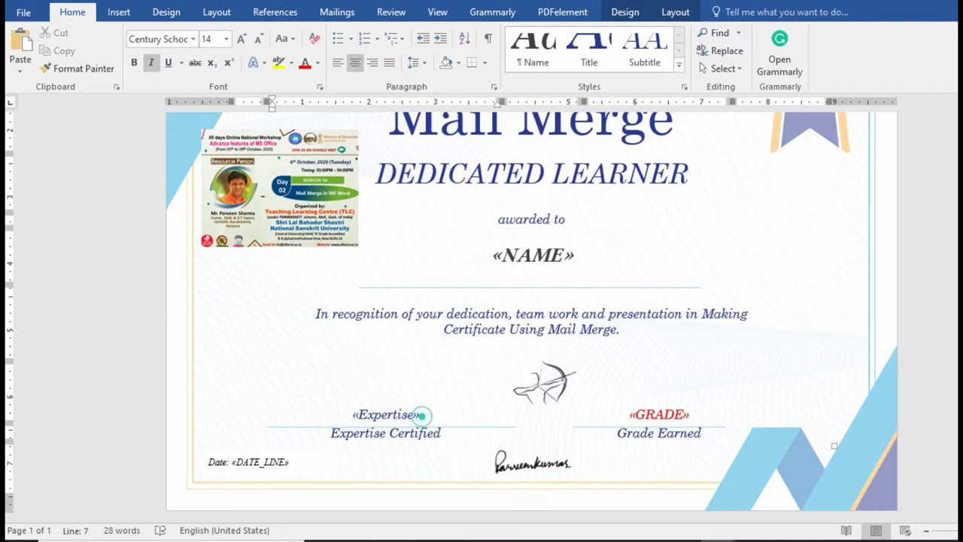
double_click(351, 414)
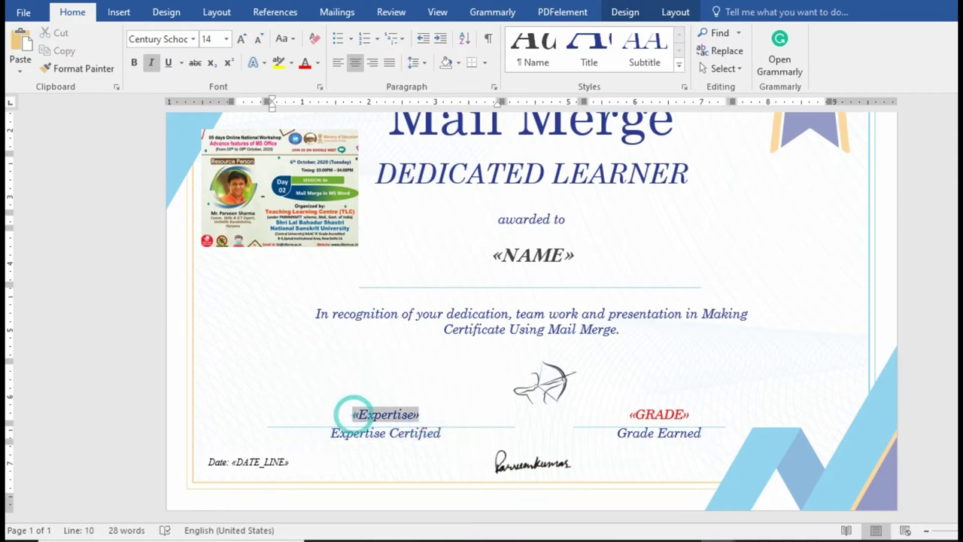
left_click(305, 64)
left_click(452, 372)
scroll(697, 355, "up", 1)
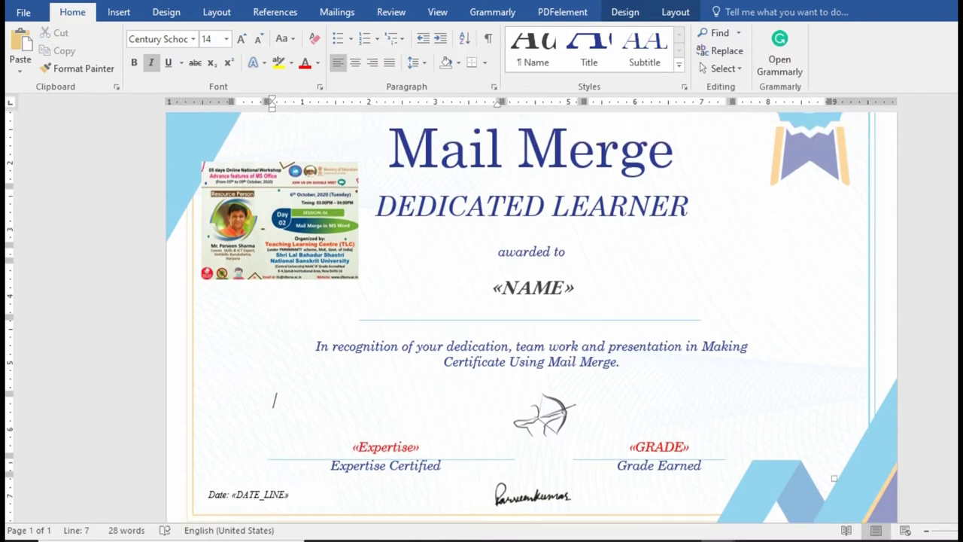
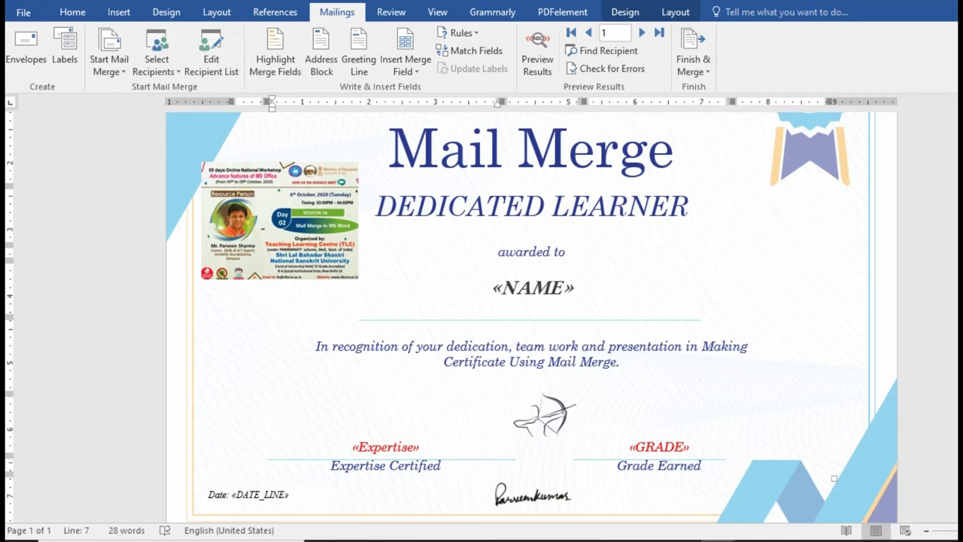
- Preview the merged certificate, and switch to the Excel list to check the first record's Mentor, Expertise and GRADE entries against it
left_click(538, 62)
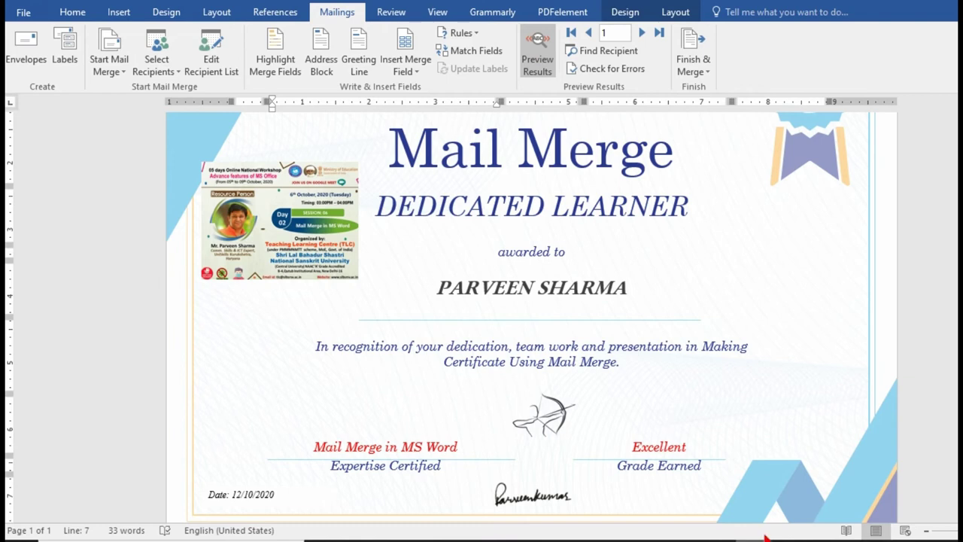
key("alt+Tab")
left_click(898, 168)
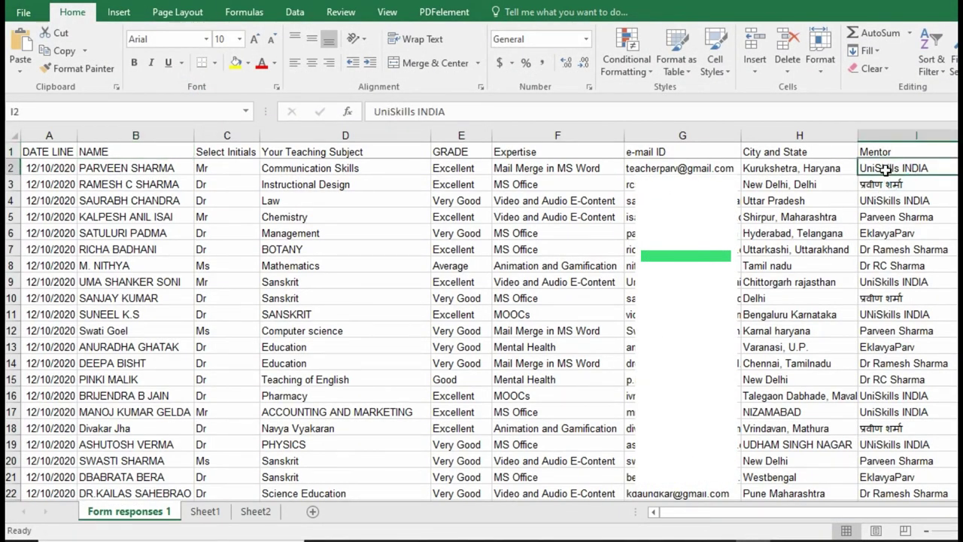
left_click(522, 169)
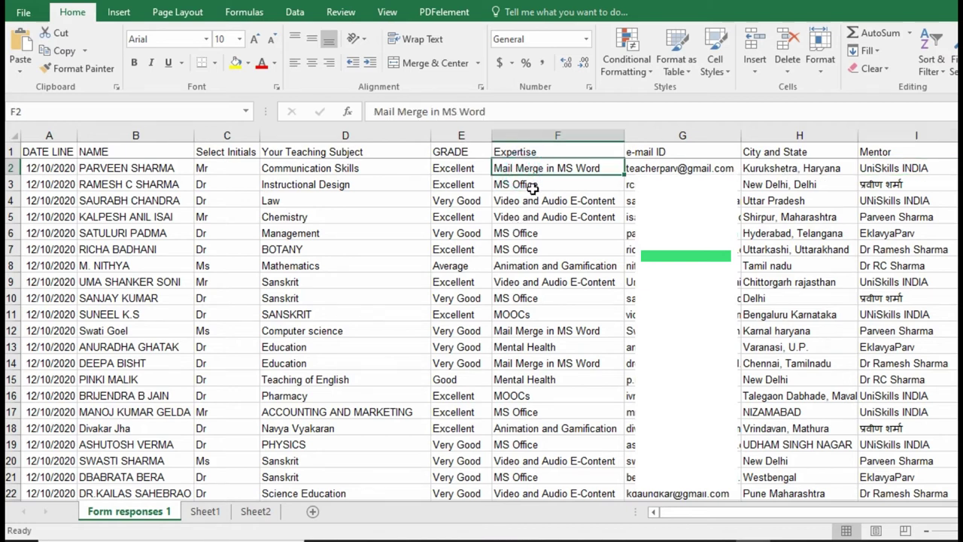
left_click(461, 168)
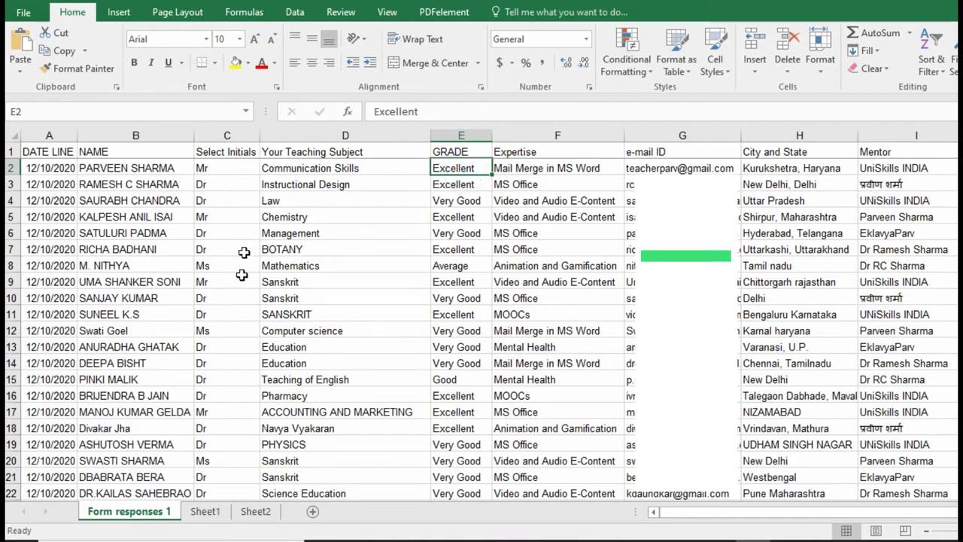
- Check the first record's name entry in the Excel list, return to the Word certificate and turn off the results preview
left_click(155, 166)
key("alt+Tab")
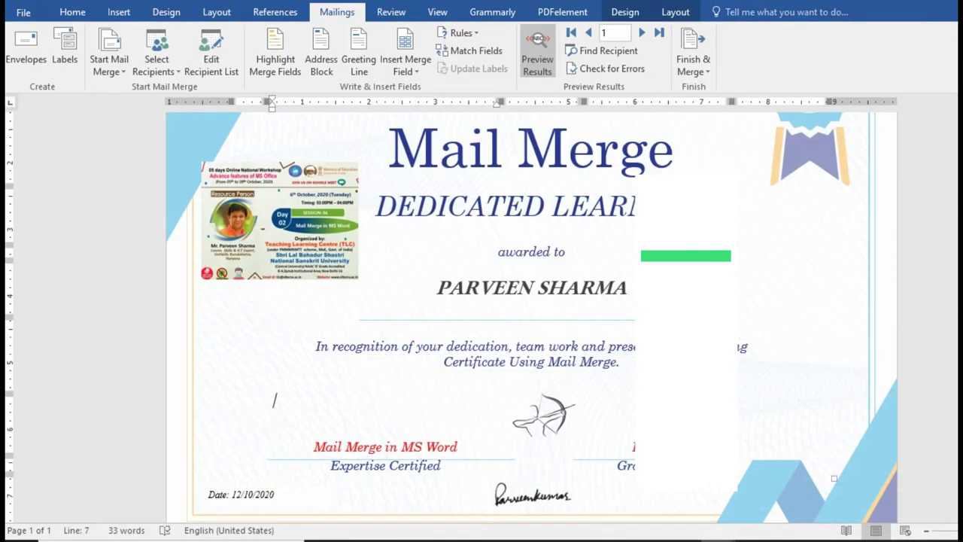
left_click(538, 59)
- Insert the Select_Initials merge field before the NAME field, check it in the results preview and turn the preview off
left_click(490, 284)
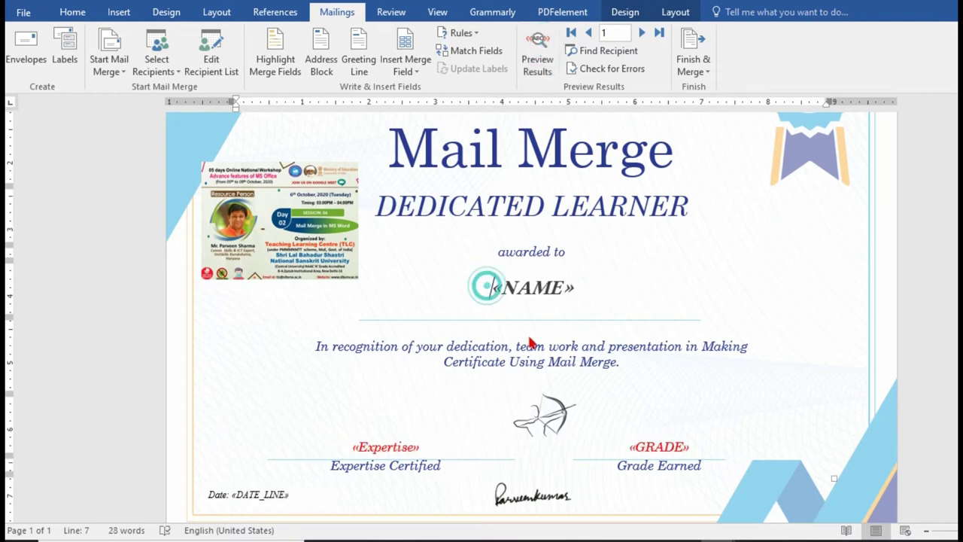
left_click(410, 70)
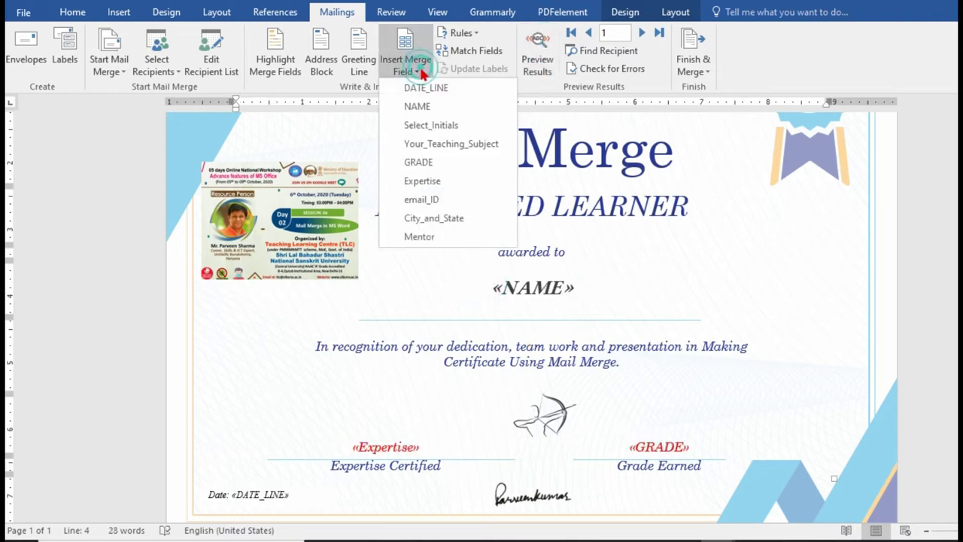
left_click(446, 126)
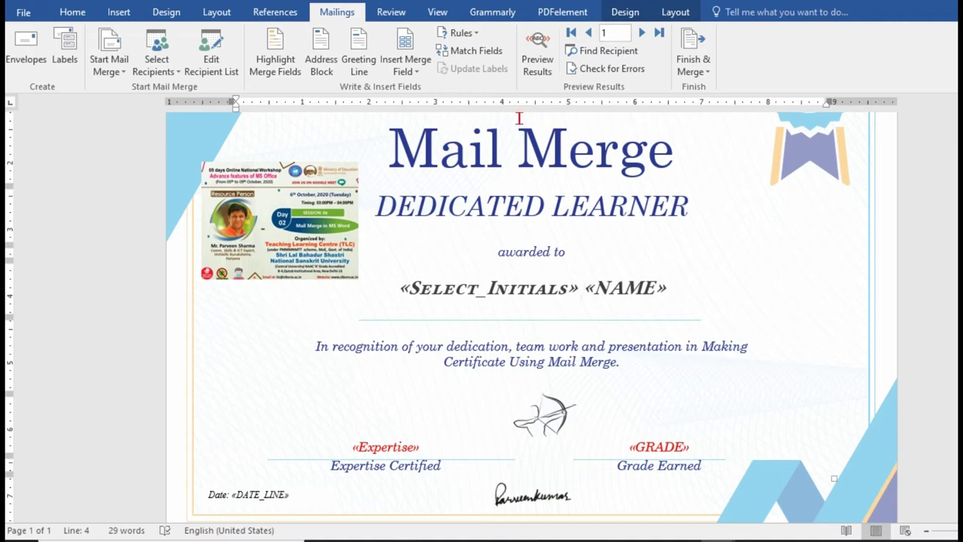
left_click(537, 60)
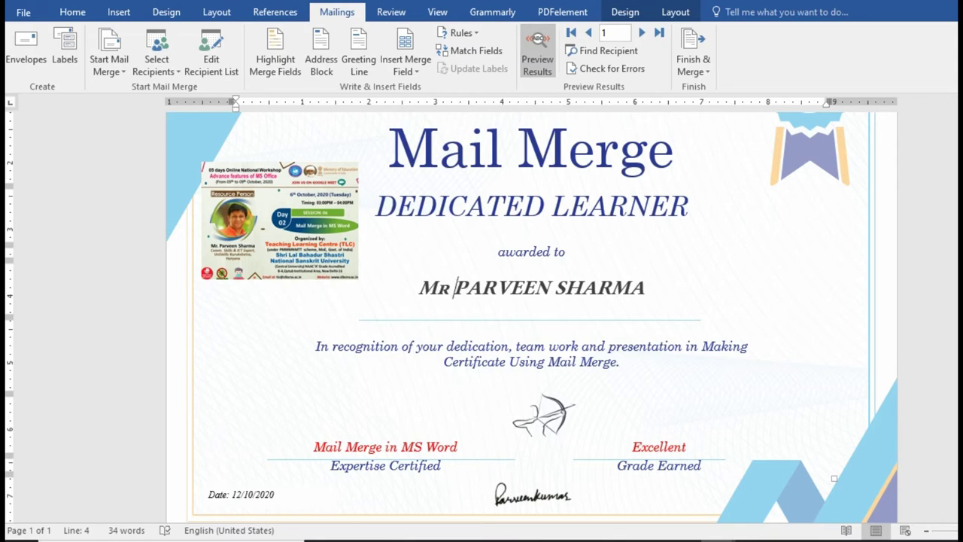
left_click(550, 46)
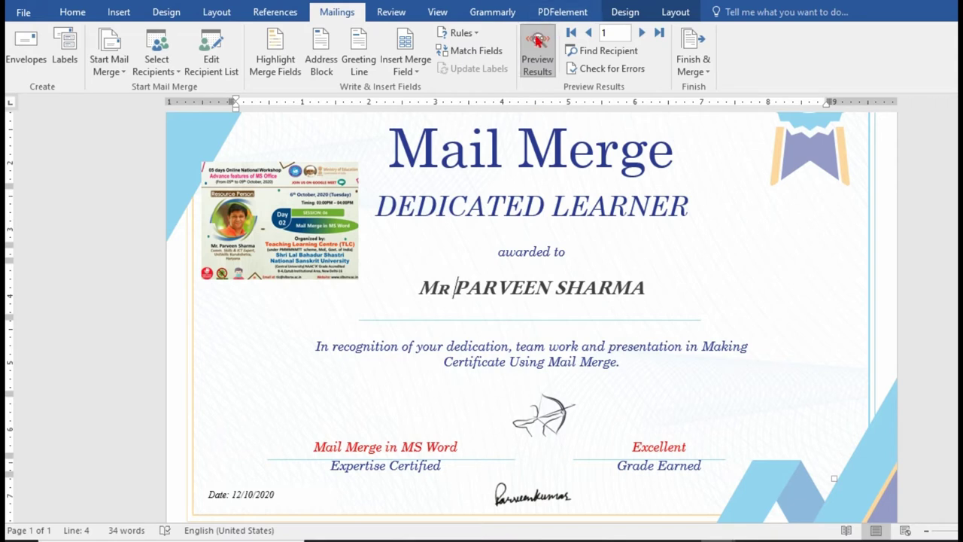
- Replace the "Grade Earned" label with "Mentor"
double_click(666, 465)
key("BackSpace")
key("BackSpace")
key("BackSpace")
key("BackSpace")
key("BackSpace")
key("BackSpace")
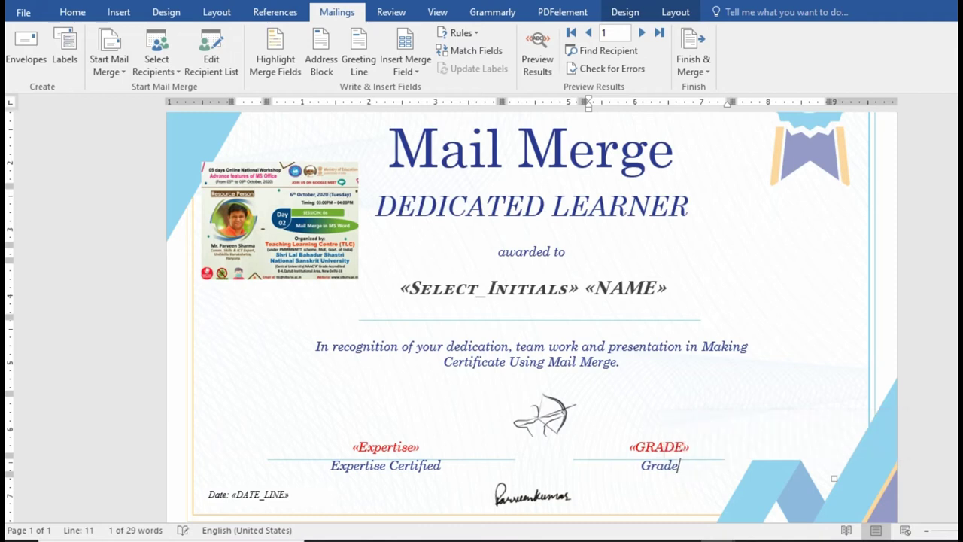
type("Menot")
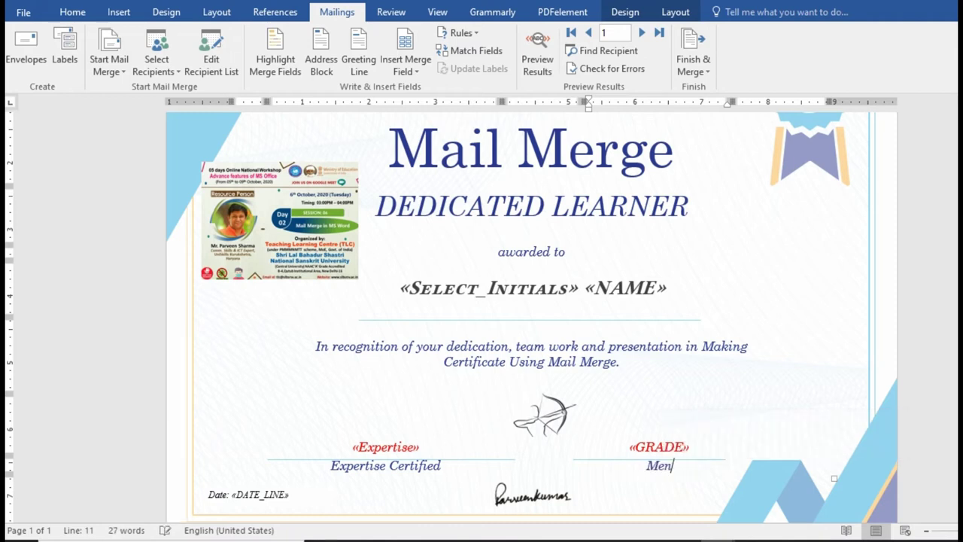
key("BackSpace")
key("BackSpace")
type("tor")
- Replace the GRADE merge field above the "Mentor" label with the Mentor merge field
double_click(659, 447)
key("BackSpace")
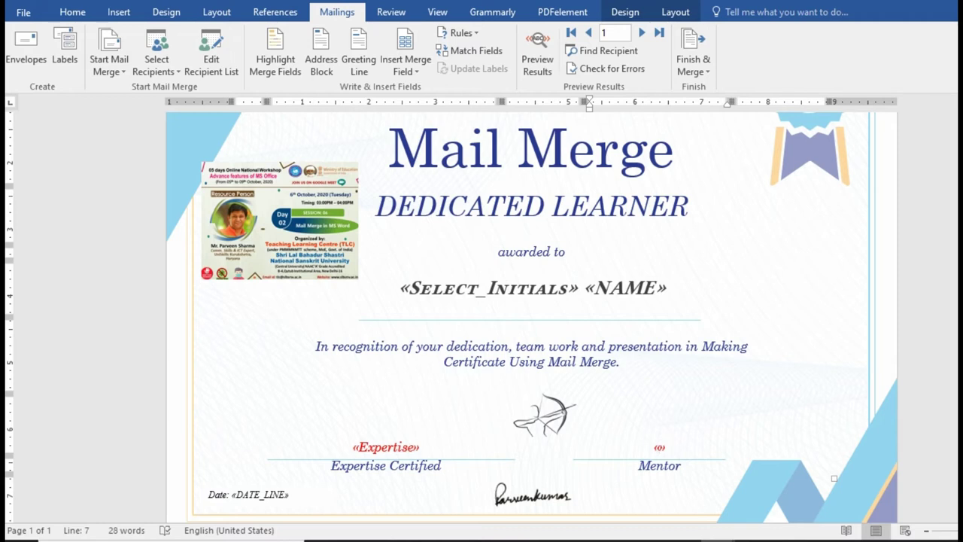
left_click(660, 447)
double_click(660, 447)
key("BackSpace")
left_click(412, 72)
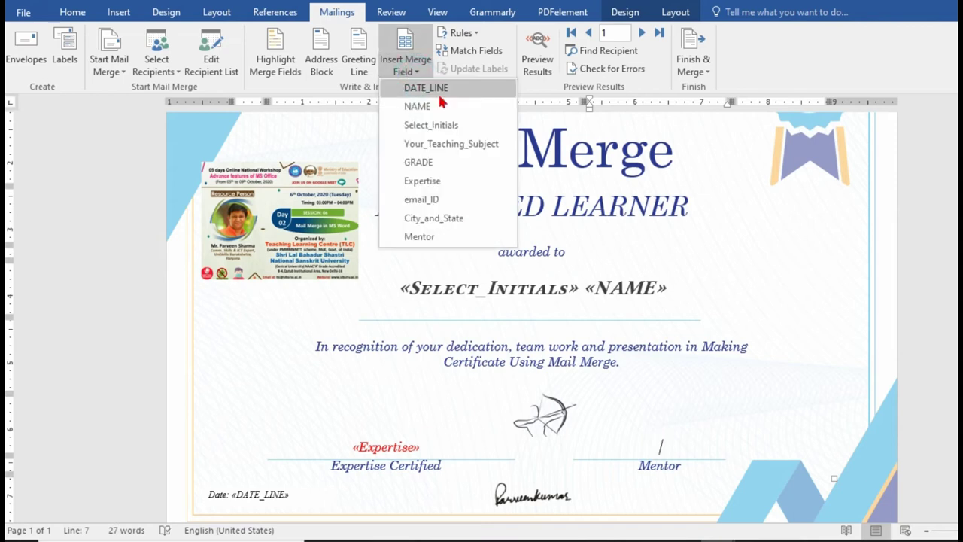
left_click(420, 238)
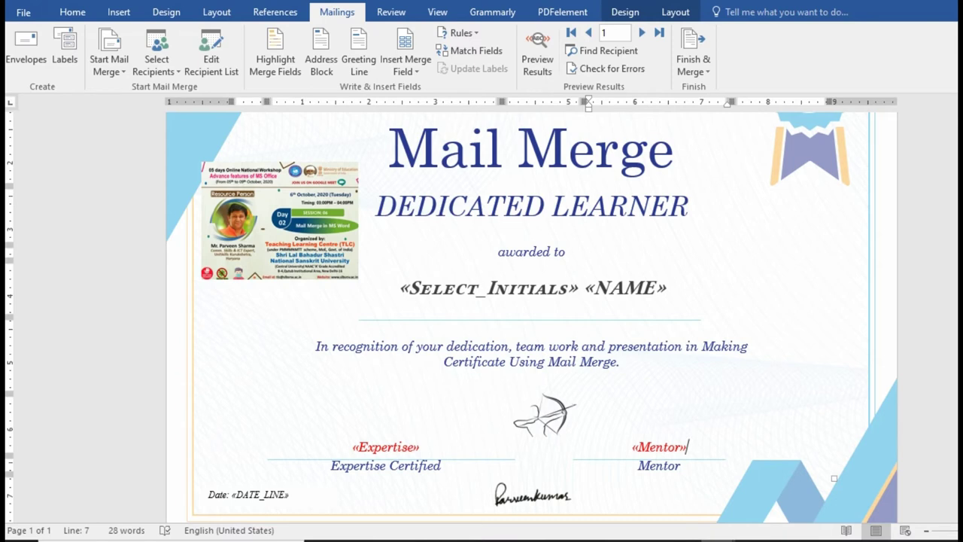
- Preview the first two merged certificates, check the Mentor column in the Excel list and return to the Word certificate
left_click(538, 59)
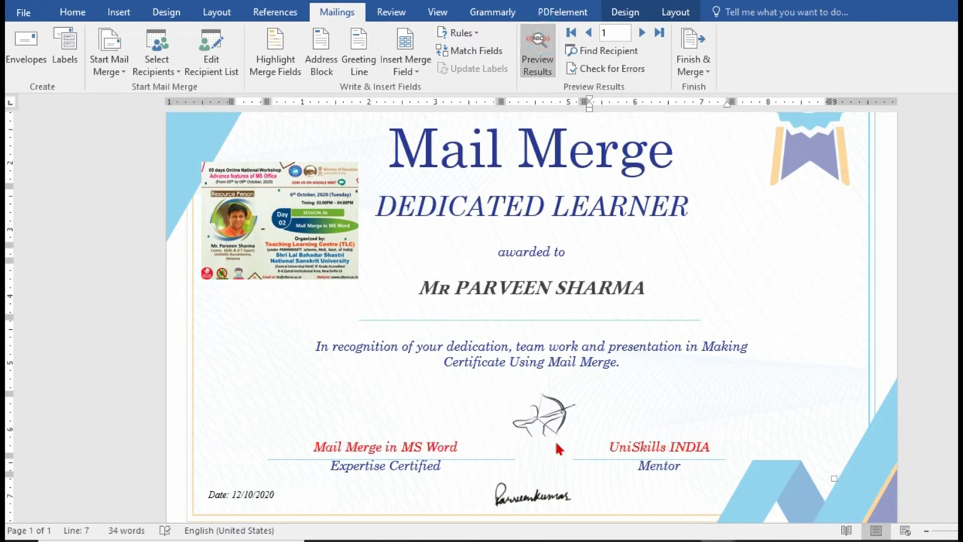
left_click(642, 34)
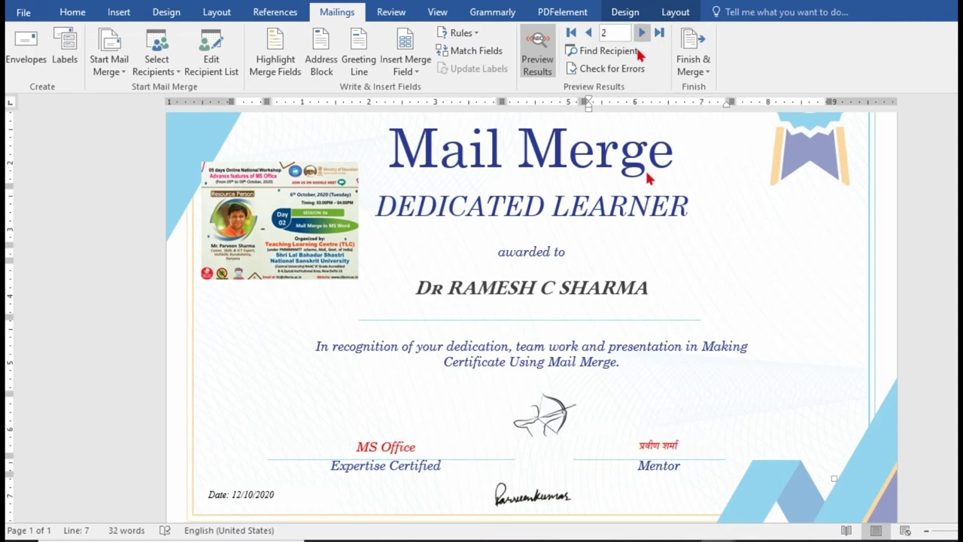
key("alt+Tab")
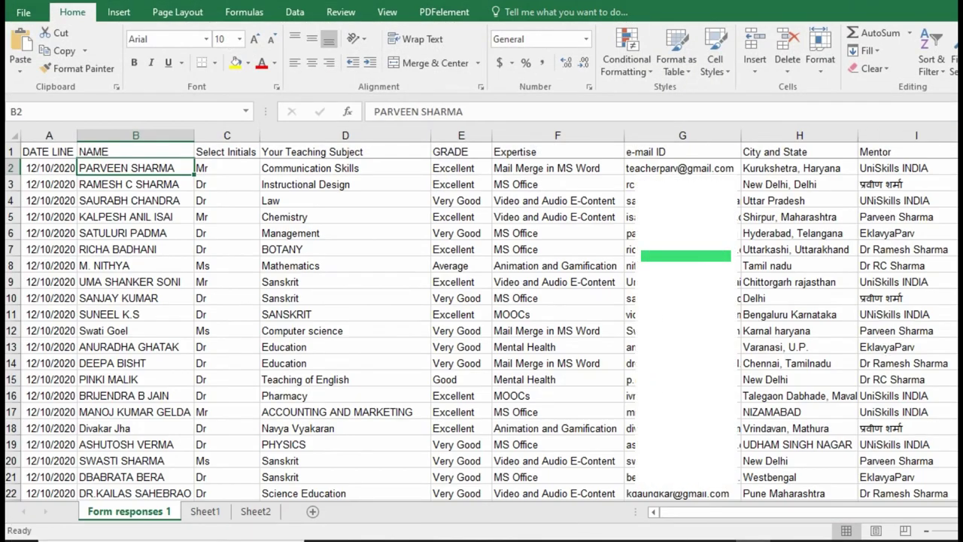
left_click(881, 359)
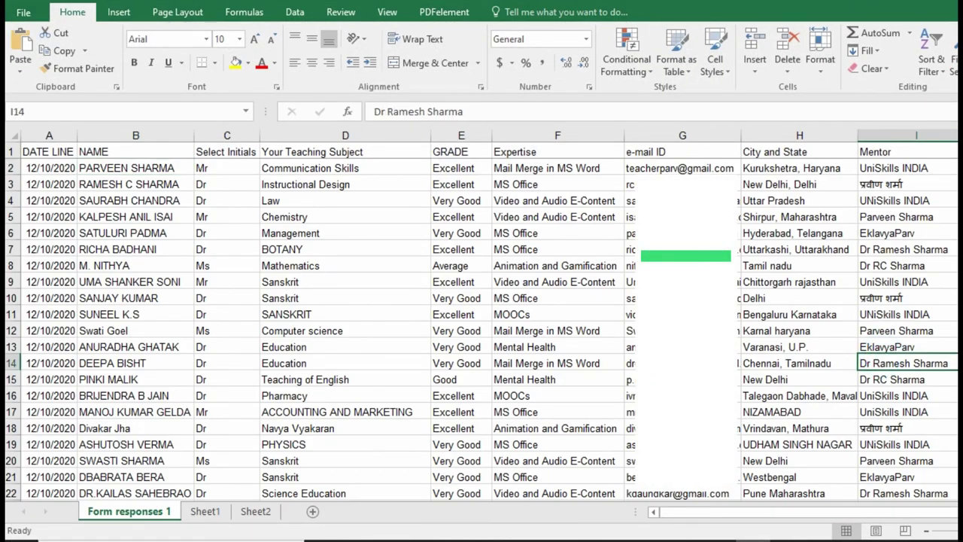
key("alt+Tab")
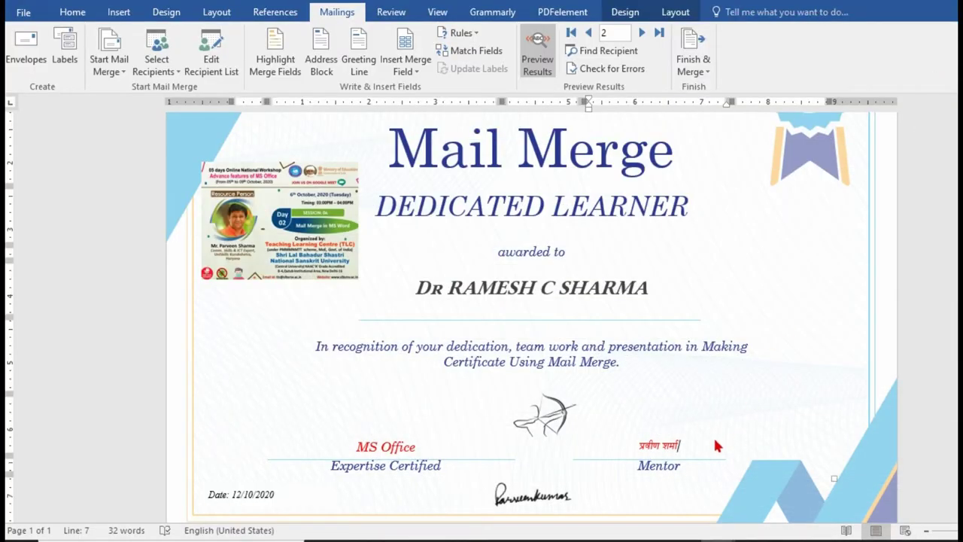
- Examine the printer settings for printing all merged records, and close them without printing
left_click(693, 46)
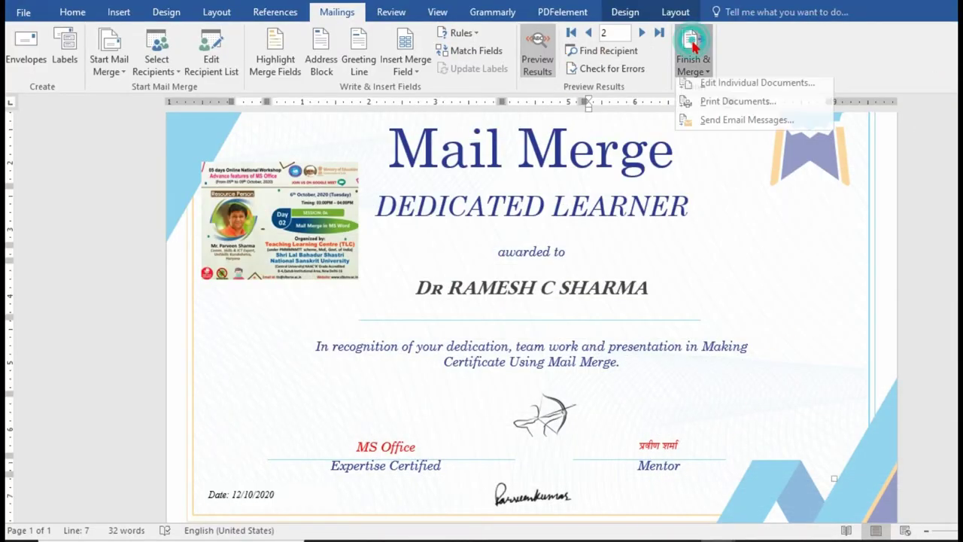
left_click(724, 109)
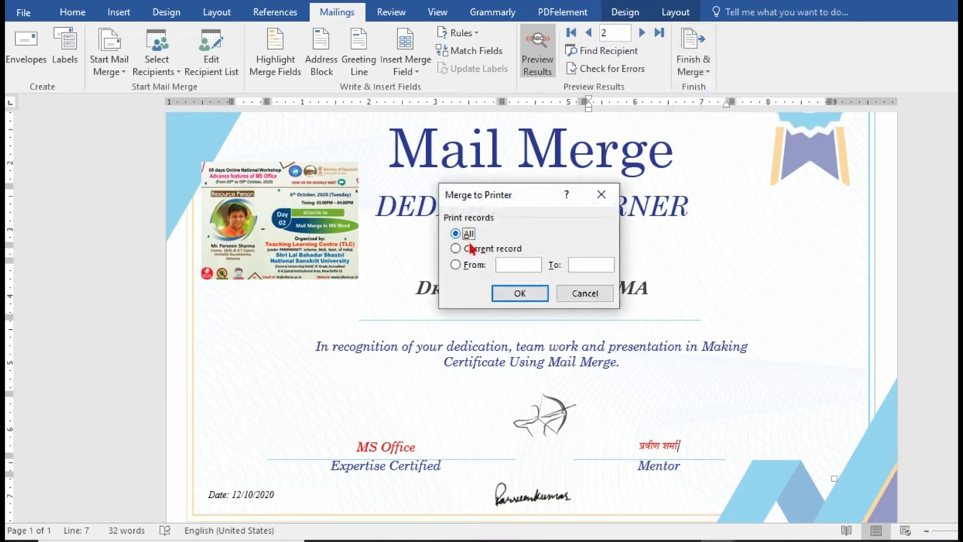
left_click(515, 298)
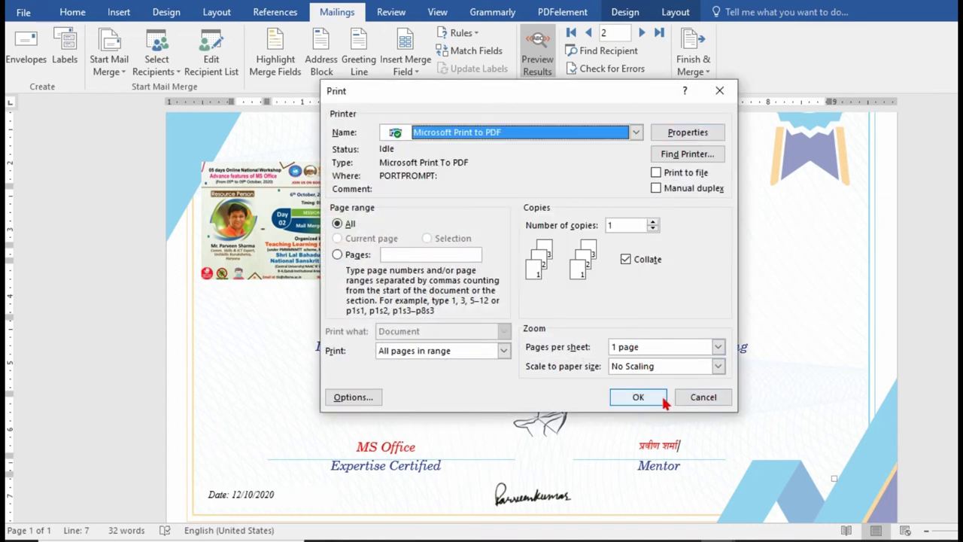
left_click(704, 397)
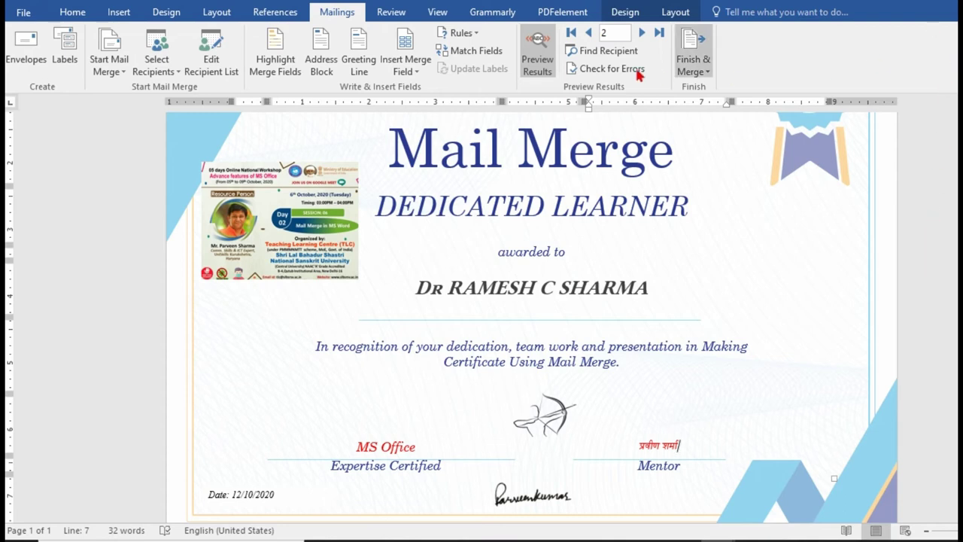
- Examine the current-record and record-range options for printing the merged certificates, and cancel without printing
left_click(706, 75)
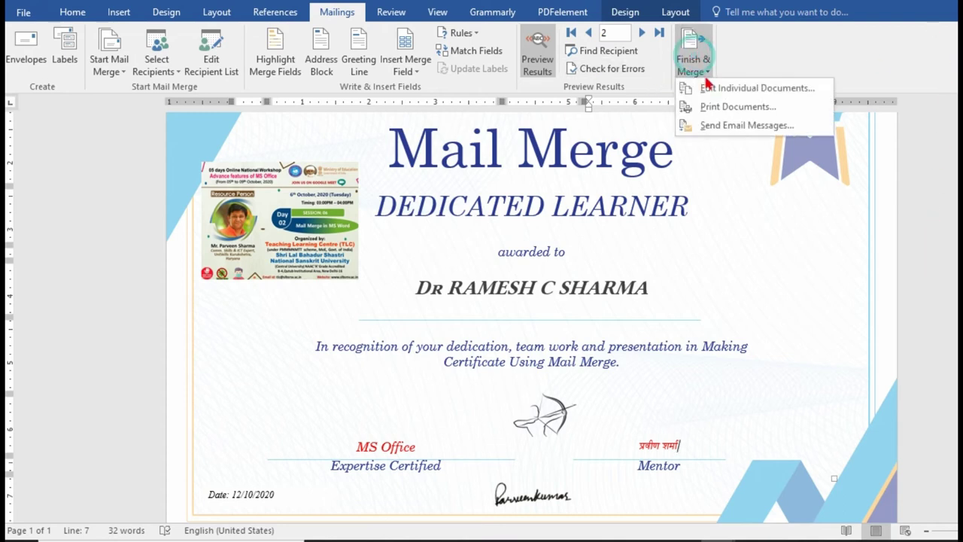
left_click(730, 107)
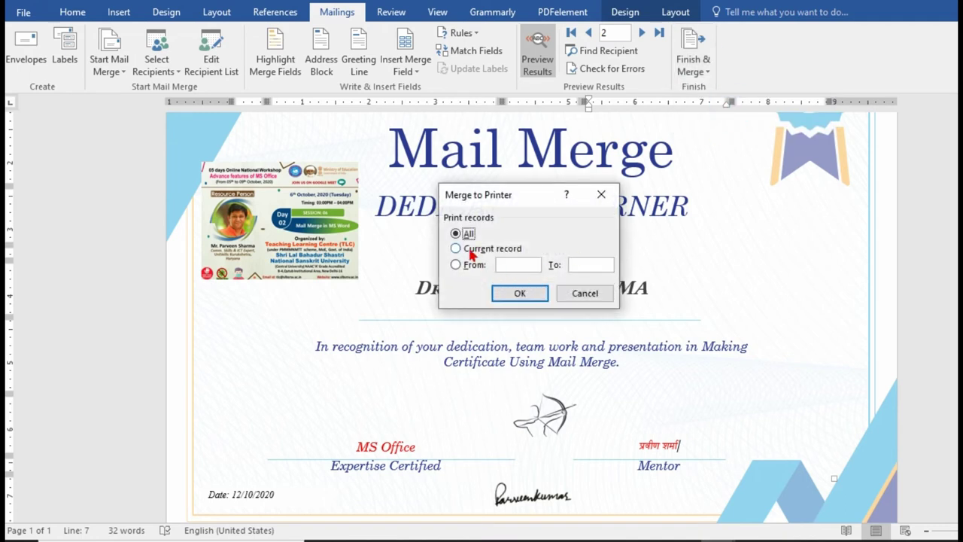
left_click(465, 249)
left_click(458, 265)
left_click(456, 248)
left_click(584, 293)
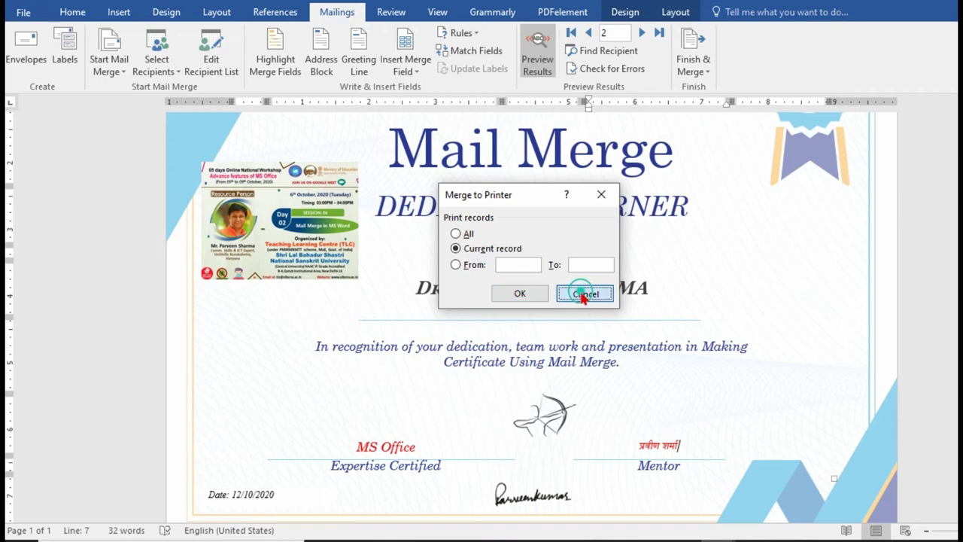
- Examine the recipient, subject, format and record options for sending the merged certificates by e-mail, and cancel without sending
left_click(693, 64)
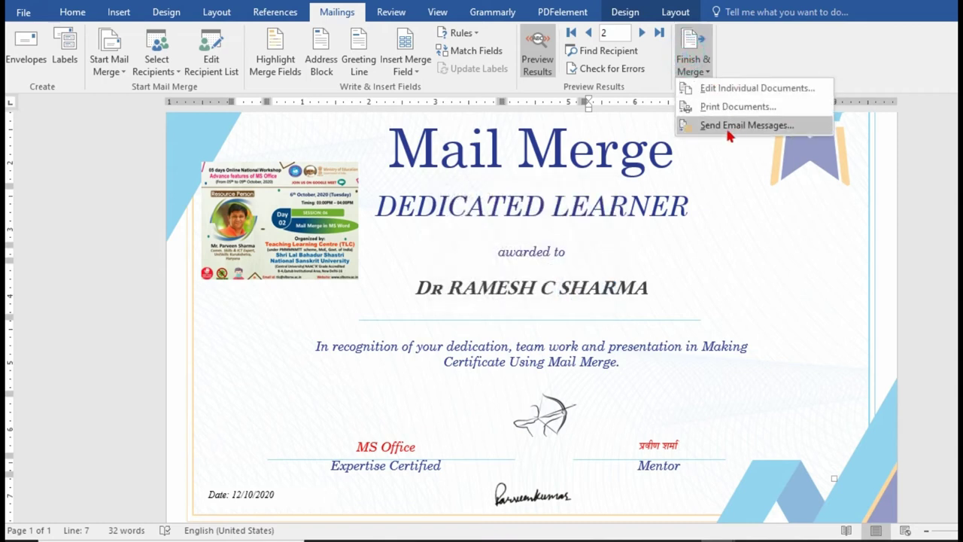
left_click(730, 127)
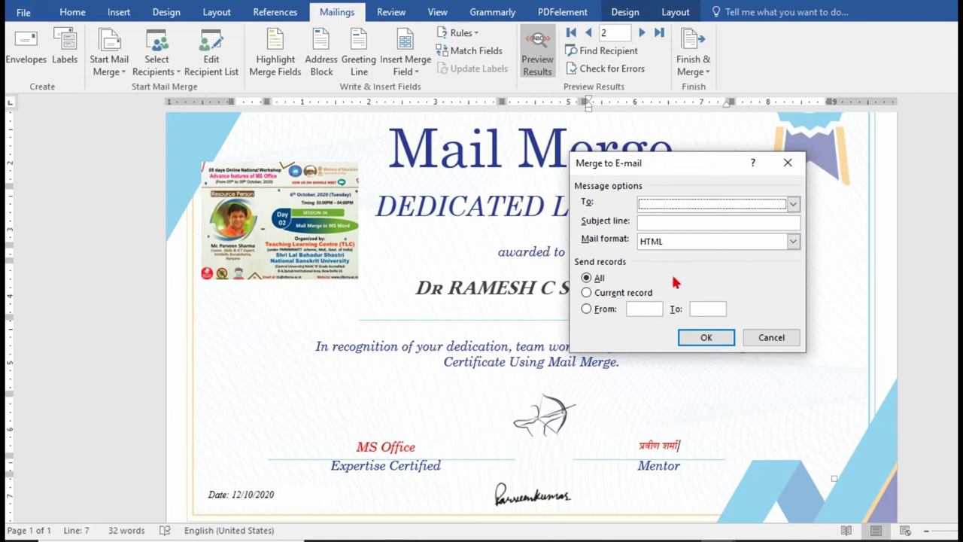
left_click(766, 340)
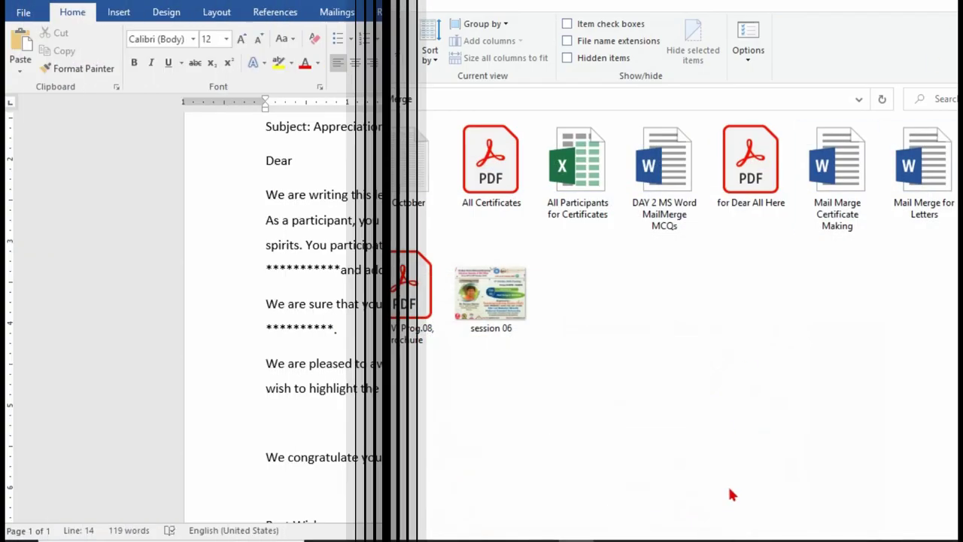
- Add a blank line between the letterhead and the Subject line of the appreciation letter, and place the cursor directly below the letterhead
scroll(556, 304, "up", 4)
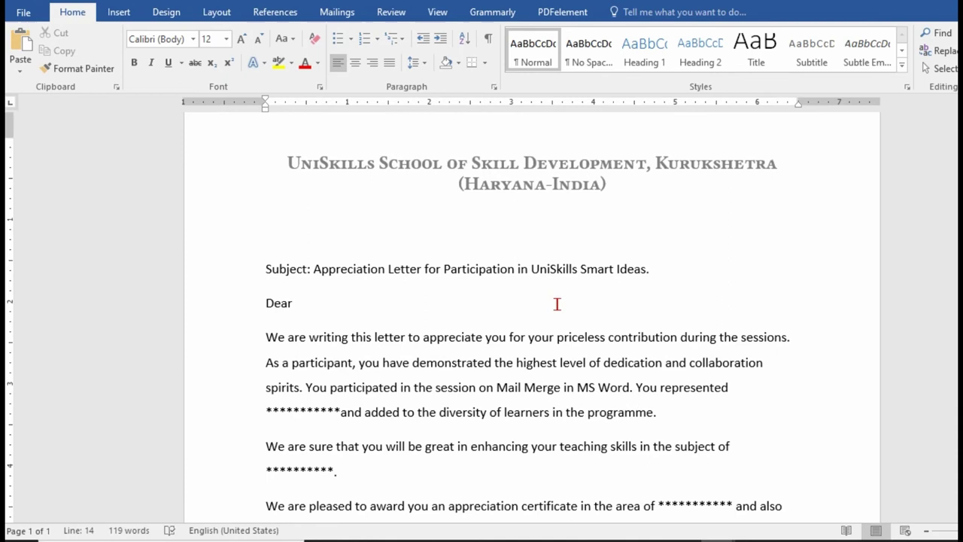
left_click(288, 220)
key("Return")
left_click(288, 207)
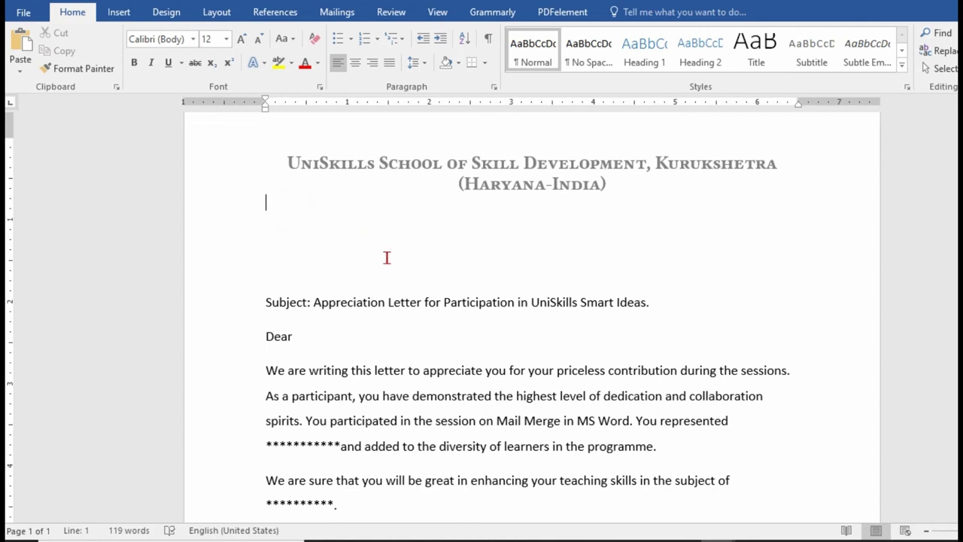
- Examine the appreciation letter's asterisk placeholders for represented place, teaching subject, expertise area, grade and signatory
scroll(399, 378, "down", 3)
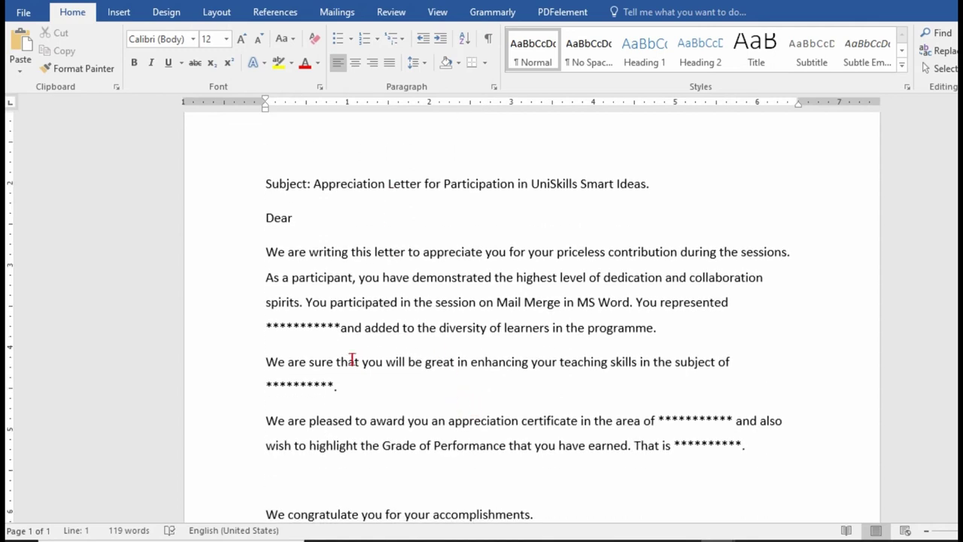
left_click(701, 445)
scroll(714, 445, "down", 2)
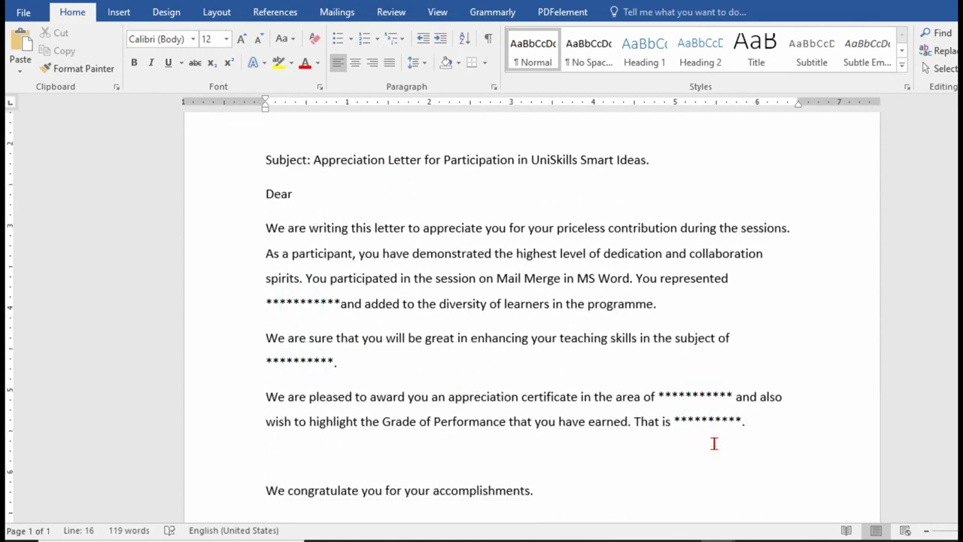
scroll(715, 444, "down", 3)
left_click(276, 418)
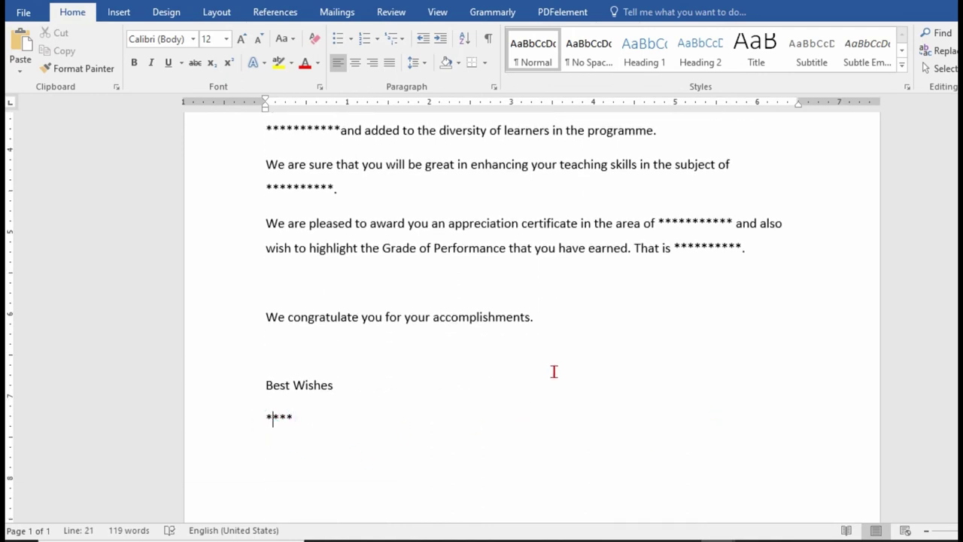
scroll(554, 371, "up", 6)
scroll(304, 255, "up", 3)
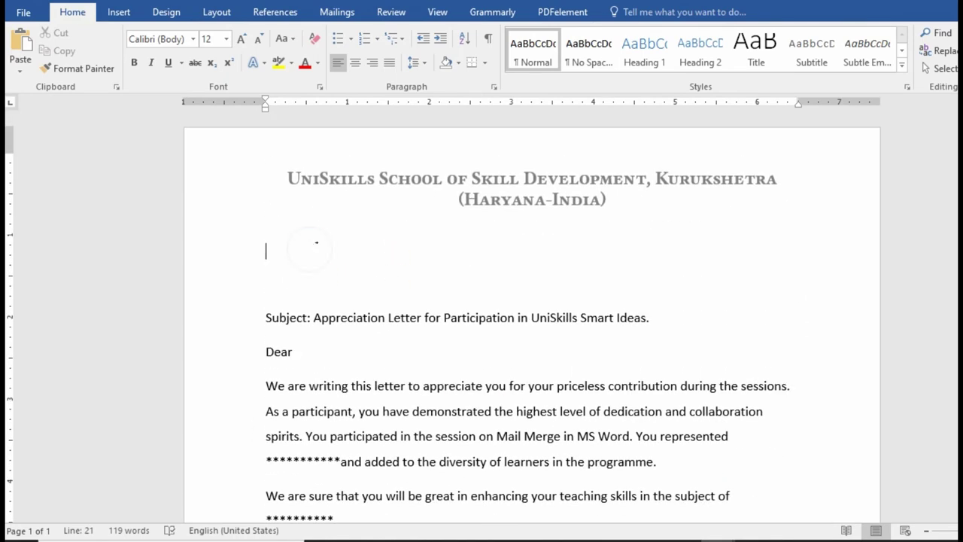
- Place the cursor below the letterhead and connect the letter to the 'Form responses 1$' table of the "6 Oct NEW LBS NSU - MS Word" Excel workbook
left_click(299, 226)
left_click(337, 12)
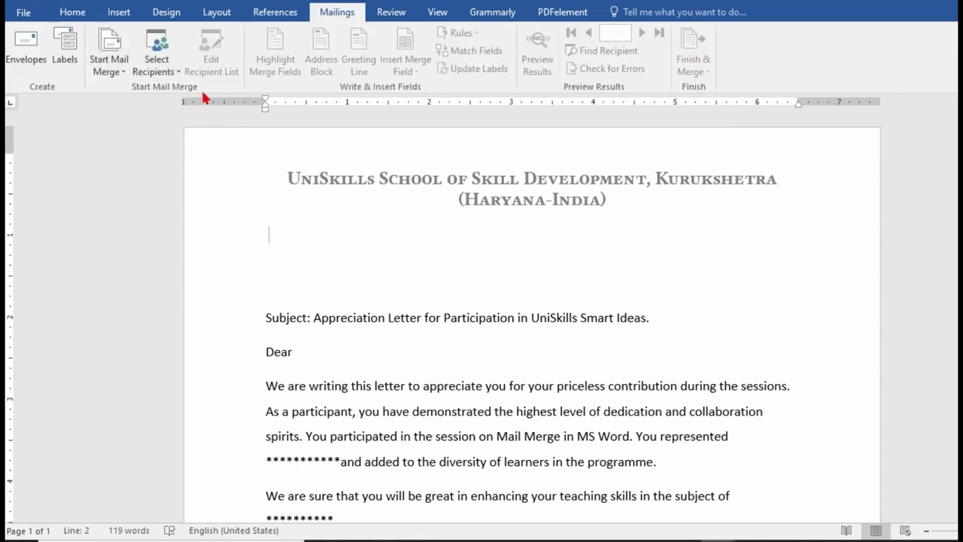
left_click(166, 72)
left_click(178, 105)
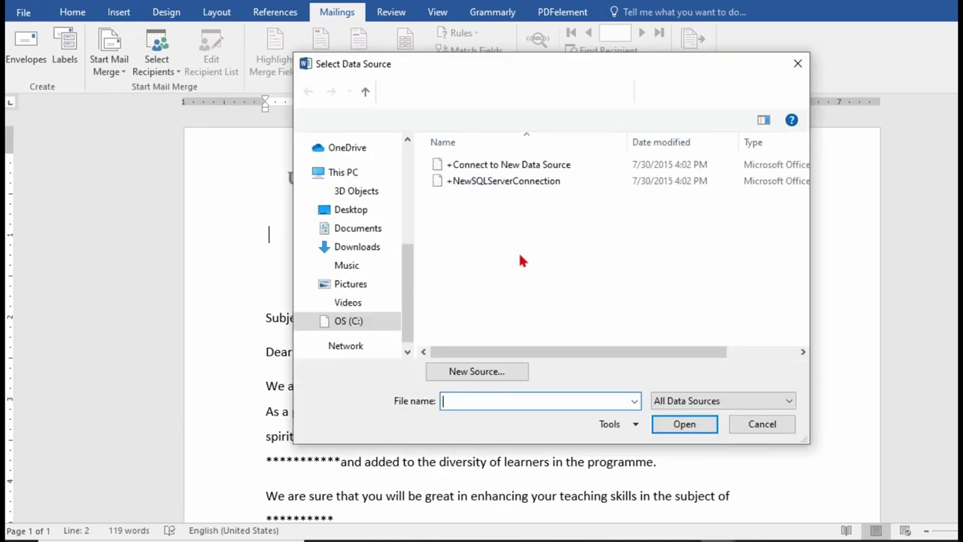
scroll(360, 196, "up", 5)
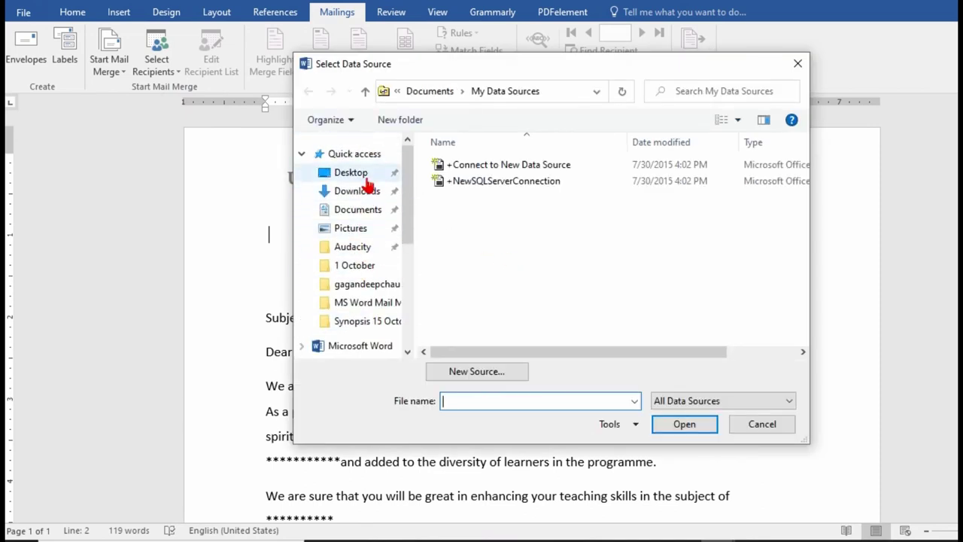
left_click(353, 173)
double_click(636, 297)
double_click(474, 248)
left_click(526, 168)
double_click(527, 168)
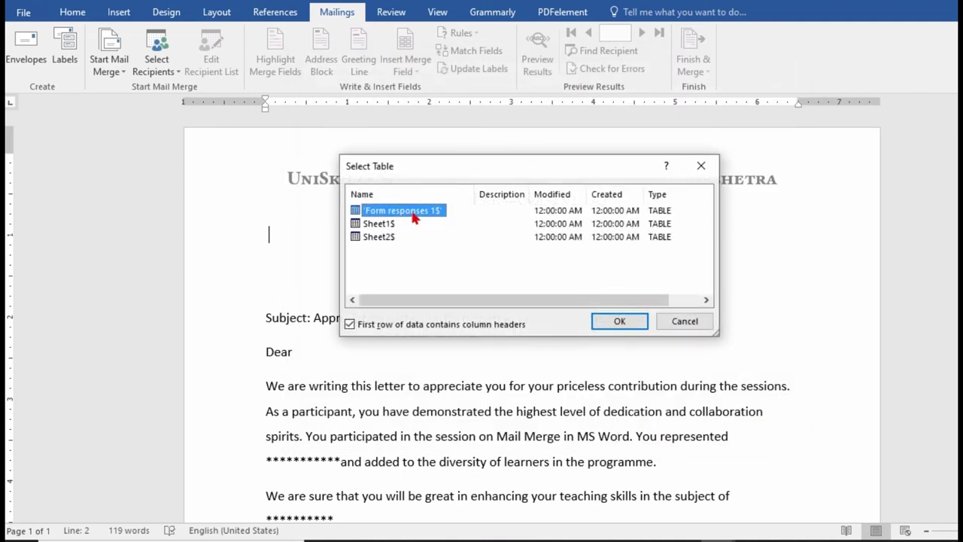
left_click(619, 322)
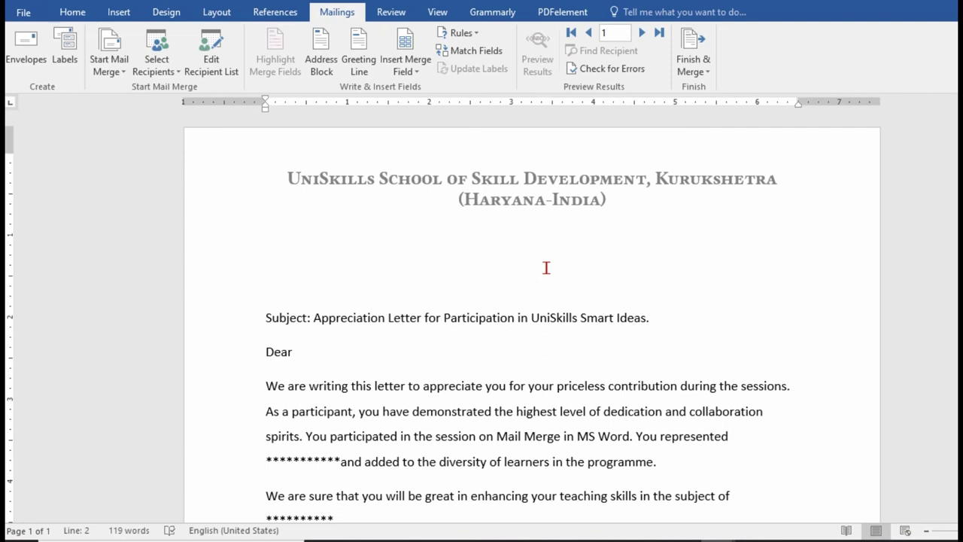
- Switch to the participant workbook in Excel and shorten the "Your Teaching Subject" column header to "Subject"
key("alt+Tab")
left_click(448, 281)
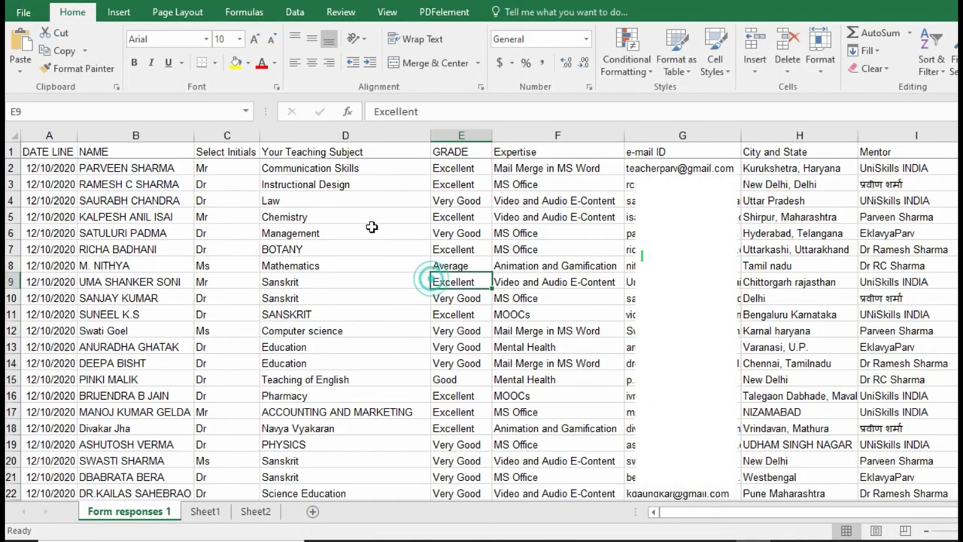
left_click(361, 154)
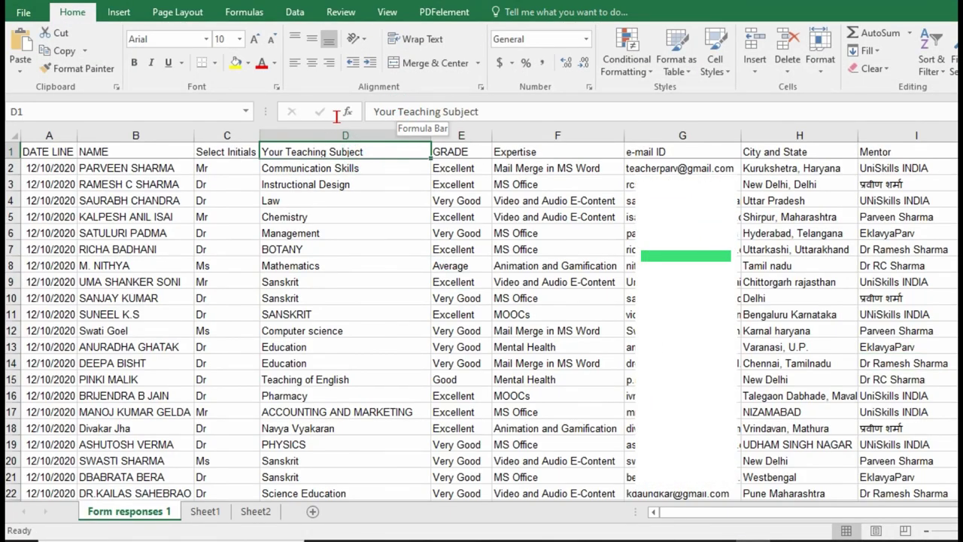
left_click(443, 112)
key("ctrl+Left")
key("shift+End")
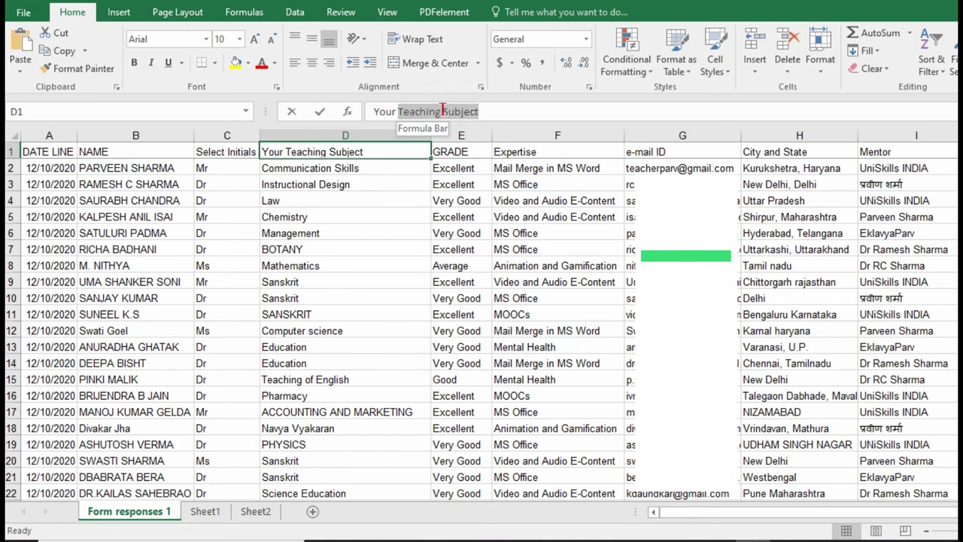
left_click(443, 112)
key("BackSpace")
key("BackSpace")
key("BackSpace")
key("BackSpace")
key("BackSpace")
key("BackSpace")
key("BackSpace")
key("BackSpace")
key("BackSpace")
key("BackSpace")
key("BackSpace")
key("BackSpace")
key("BackSpace")
key("BackSpace")
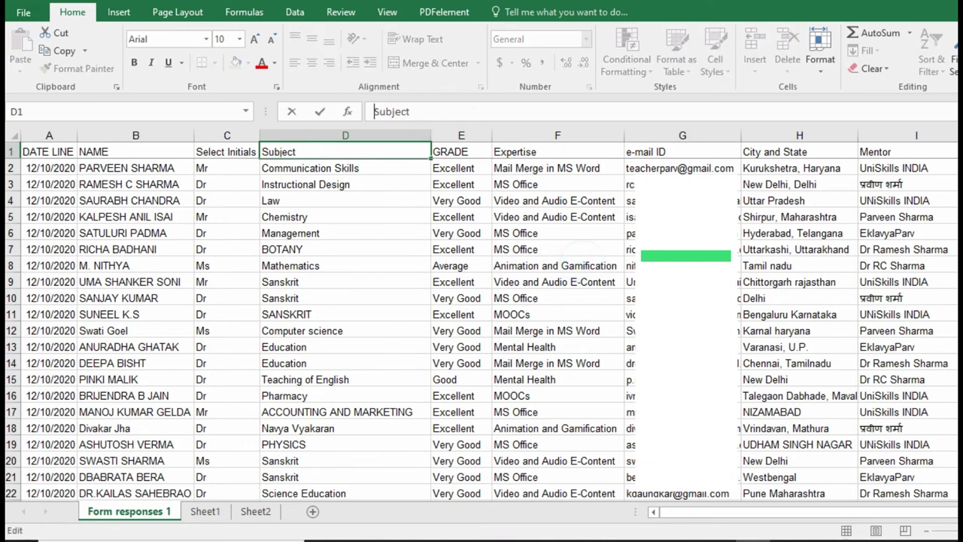
left_click(557, 266)
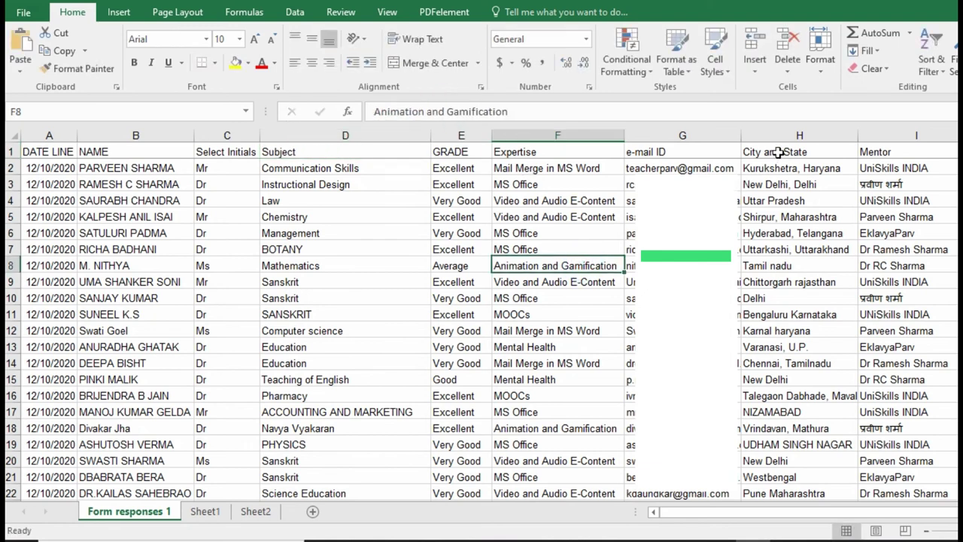
- Shorten the "Select Initials" column header in C1 to "Initials" and save the workbook
left_click(224, 153)
left_click(405, 112)
key("BackSpace")
key("BackSpace")
key("BackSpace")
key("BackSpace")
key("BackSpace")
key("BackSpace")
key("BackSpace")
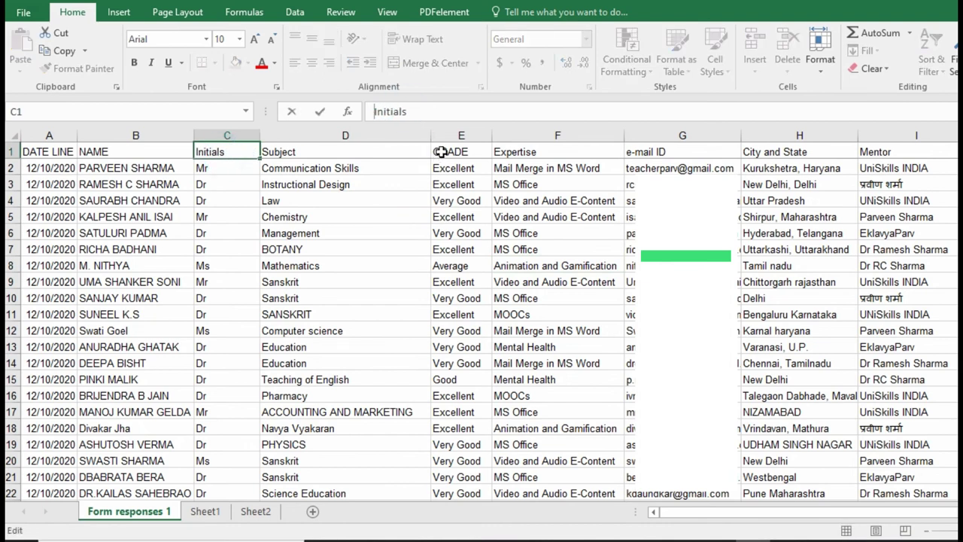
key("ctrl+s")
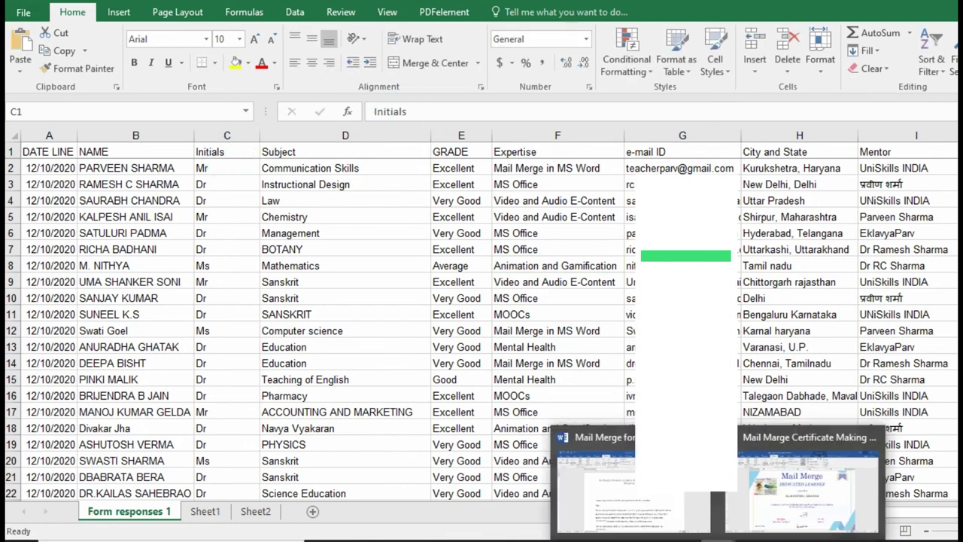
- Return to the appreciation letter in Word and reconnect its recipient list to the 'Form responses 1$' table of the updated "6 Oct NEW LBS NSU" workbook
left_click(672, 496)
left_click(424, 235)
left_click(154, 71)
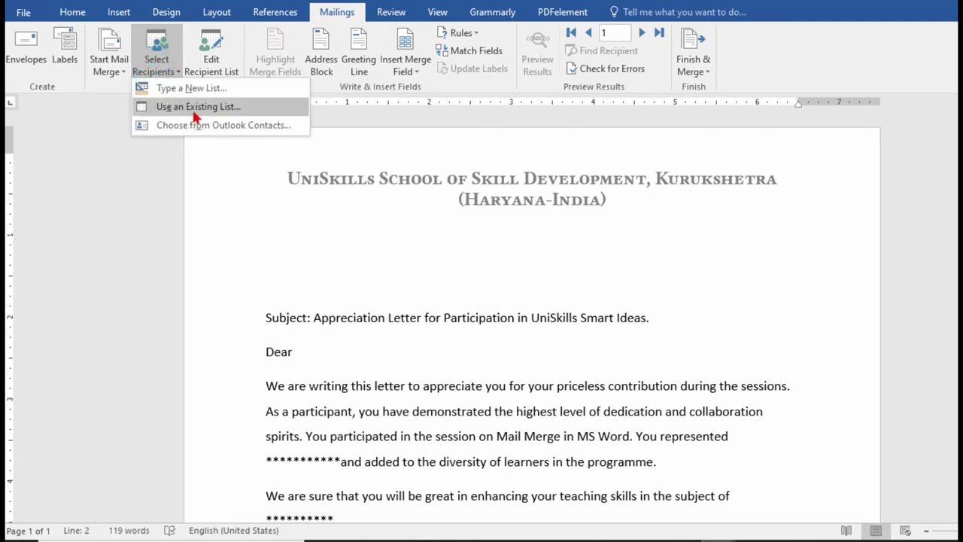
left_click(193, 106)
scroll(353, 214, "up", 2)
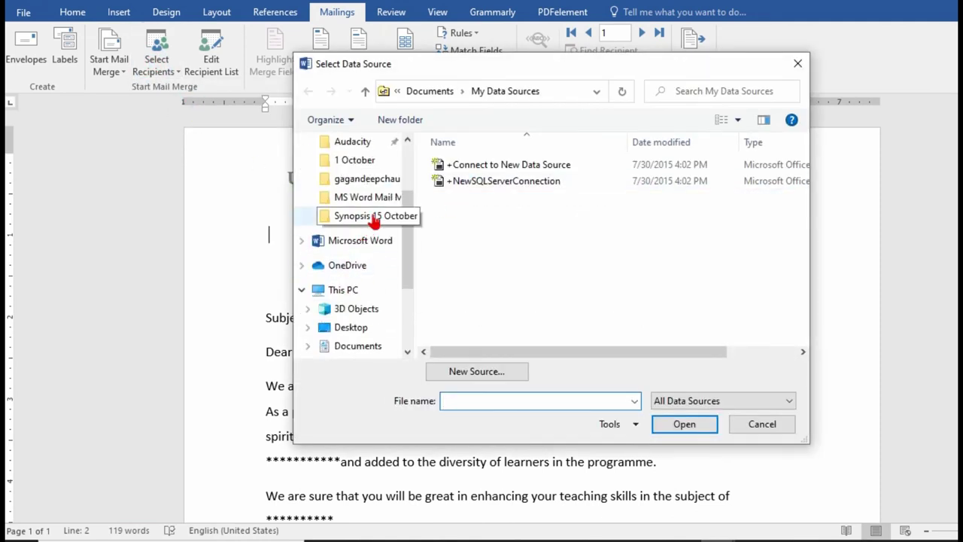
scroll(362, 174, "up", 1)
scroll(362, 167, "up", 1)
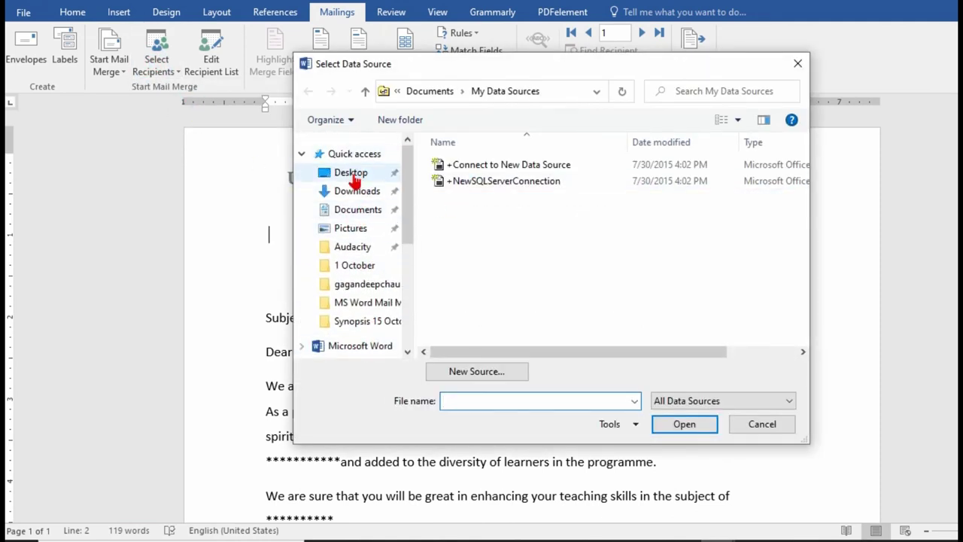
left_click(351, 173)
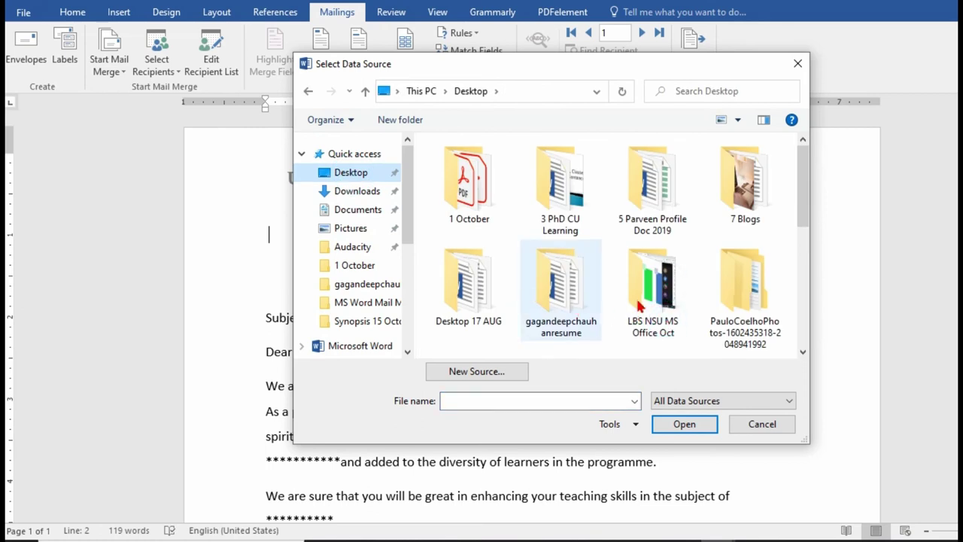
double_click(649, 280)
double_click(488, 209)
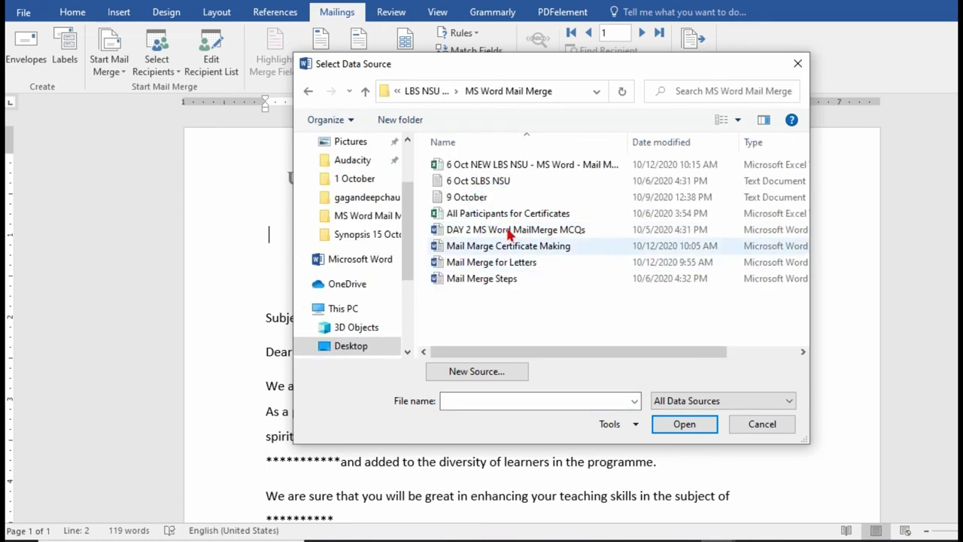
double_click(518, 172)
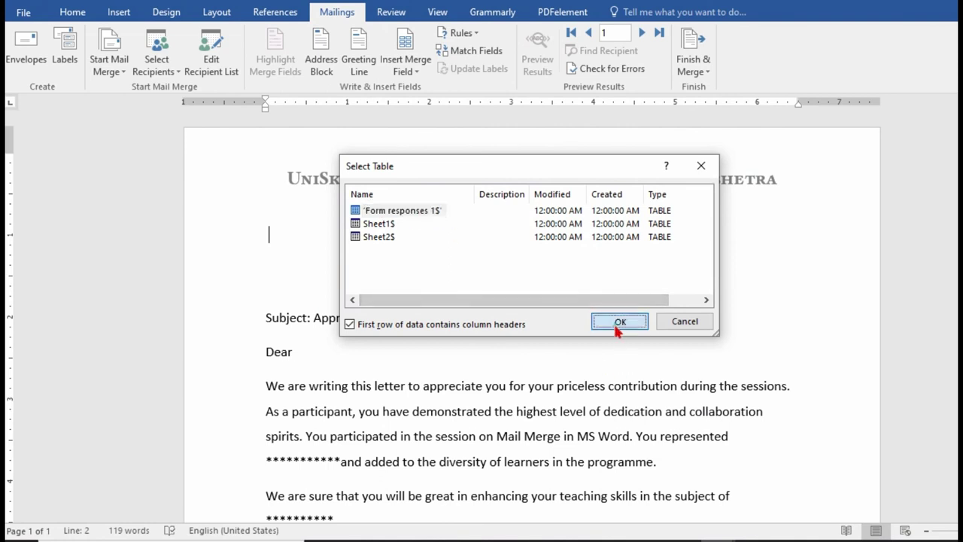
left_click(618, 322)
- Insert the DATE_LINE merge field below the letterhead and the NAME field two lines beneath it, followed by a new line
left_click(418, 76)
left_click(437, 89)
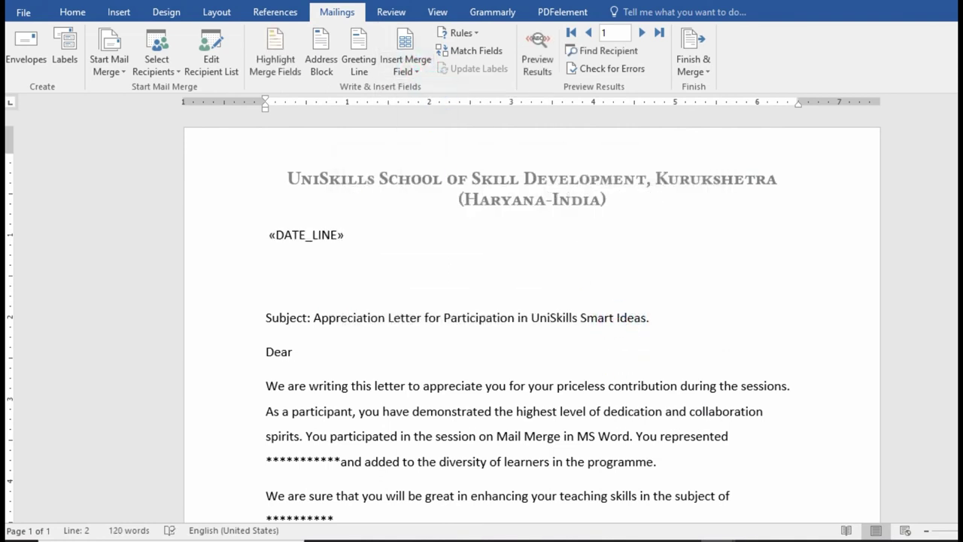
key("Return")
key("Return")
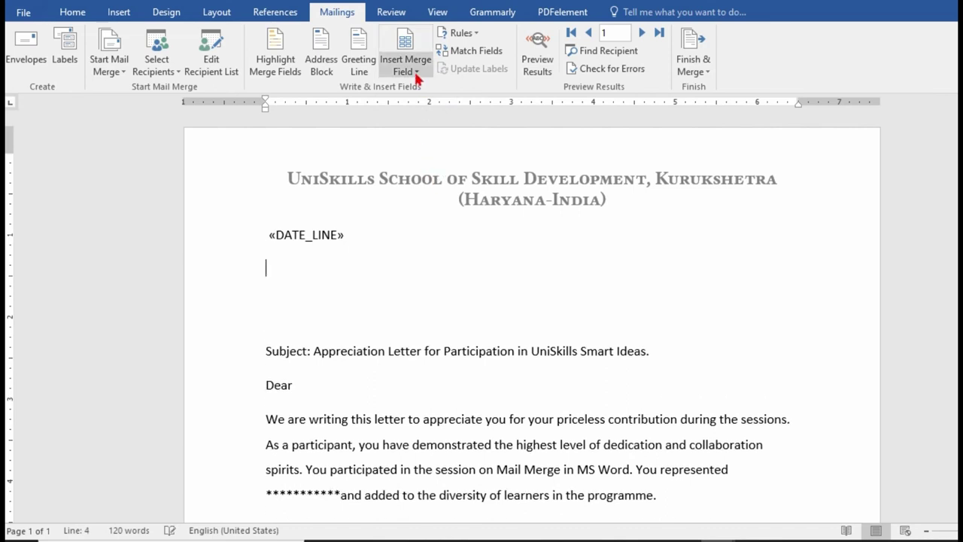
left_click(419, 76)
left_click(437, 107)
key("Return")
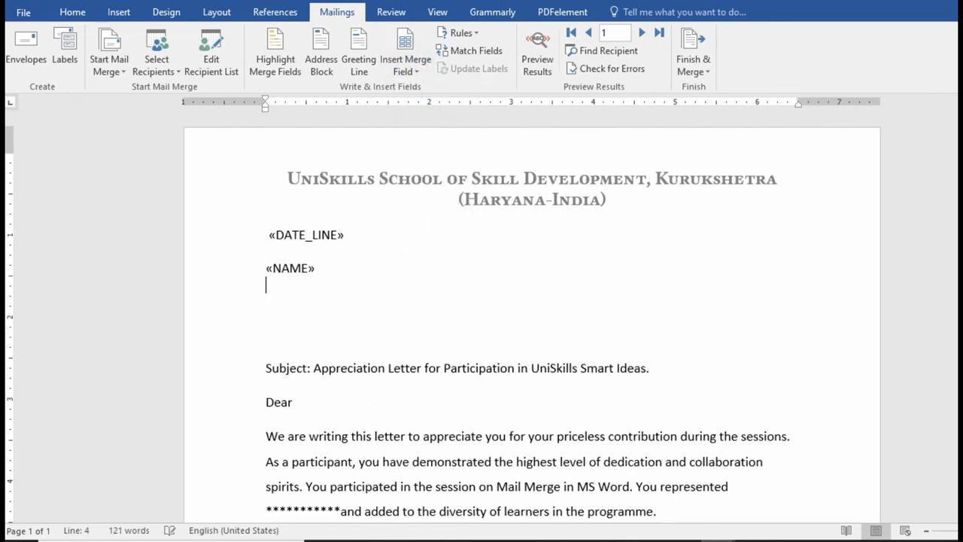
- Insert the Initials merge field before NAME and the email_ID field on the line below it
left_click(421, 69)
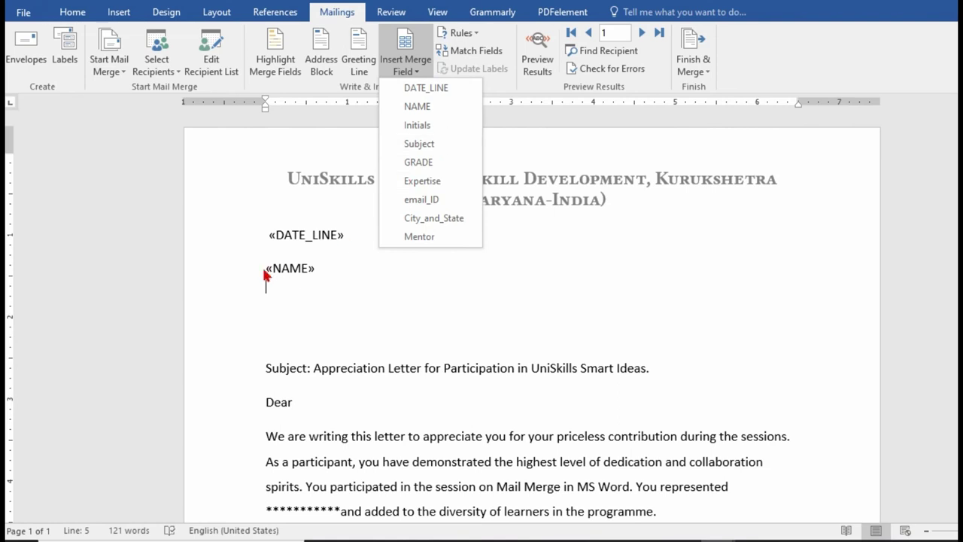
left_click(263, 268)
left_click(266, 269)
left_click(412, 75)
left_click(432, 124)
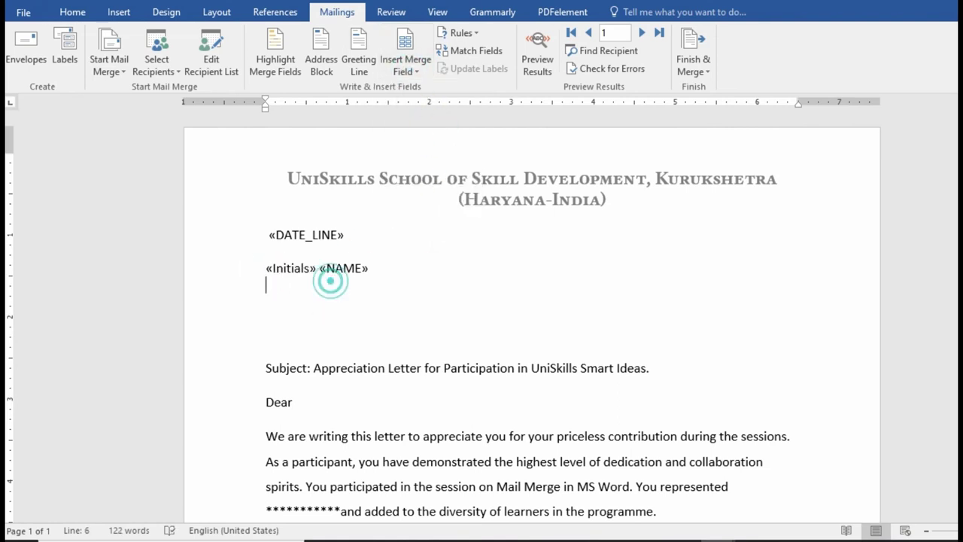
left_click(417, 68)
left_click(422, 200)
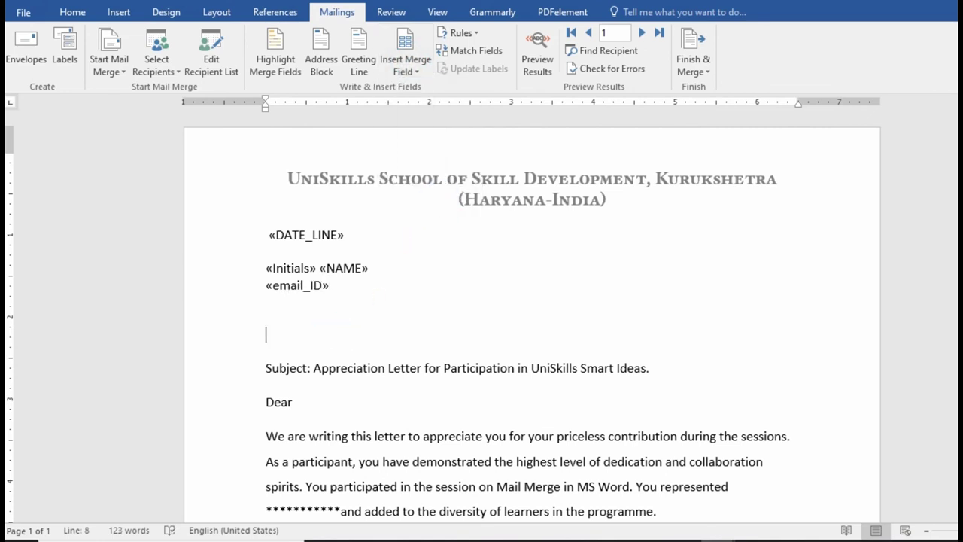
- Remove a blank line above the Subject line and make the Subject line bold
key("BackSpace")
left_click_drag(655, 353, 281, 351)
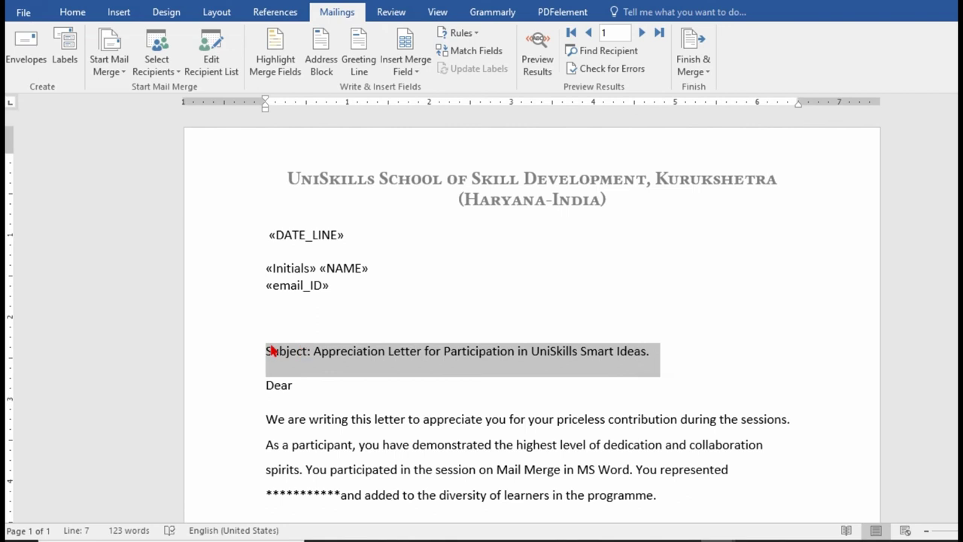
key("ctrl+b")
- Insert the Initials and NAME merge fields after "Dear" in the salutation
left_click(396, 396)
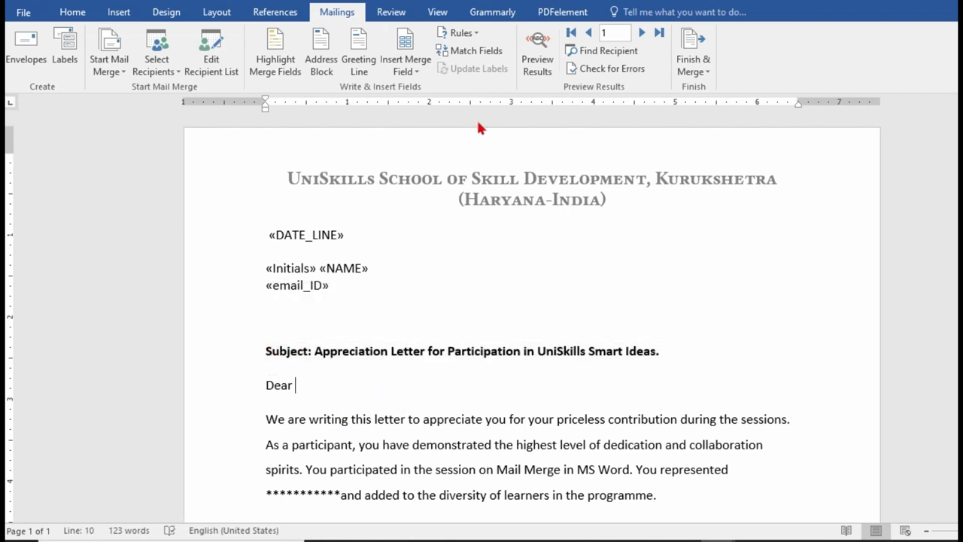
left_click(414, 72)
left_click(434, 126)
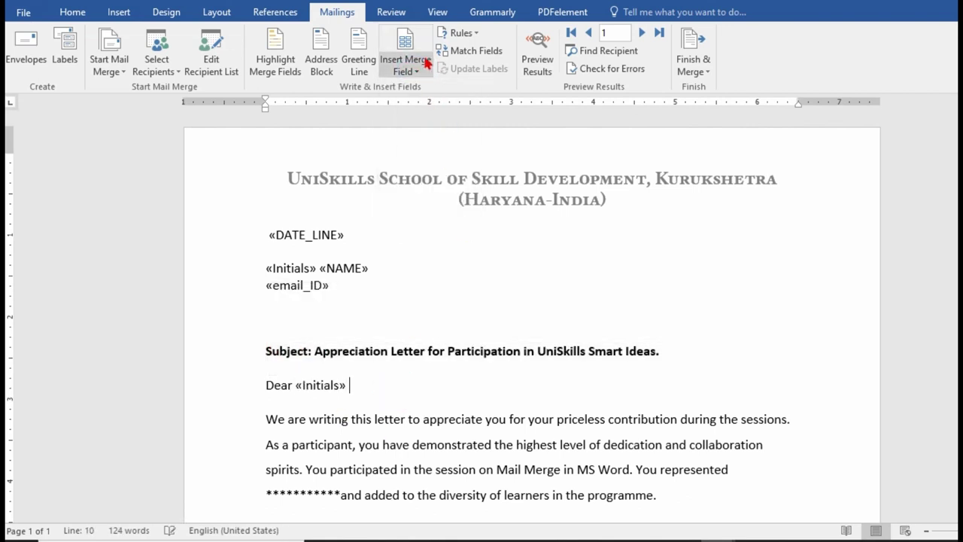
left_click(415, 72)
left_click(434, 108)
- Replace the asterisks after "You represented" with the City_and_State merge field, and tidy the spacing around it
scroll(339, 301, "down", 3)
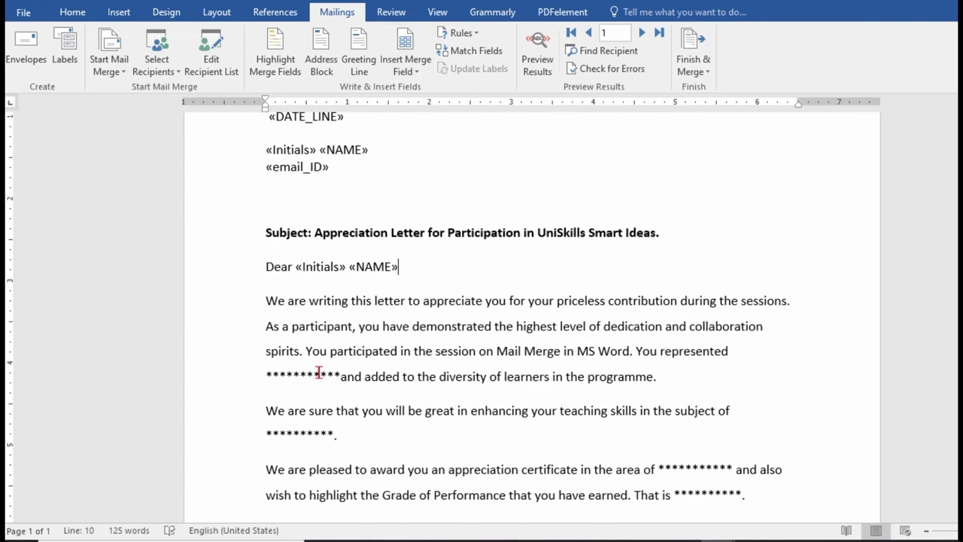
double_click(303, 374)
key("Delete")
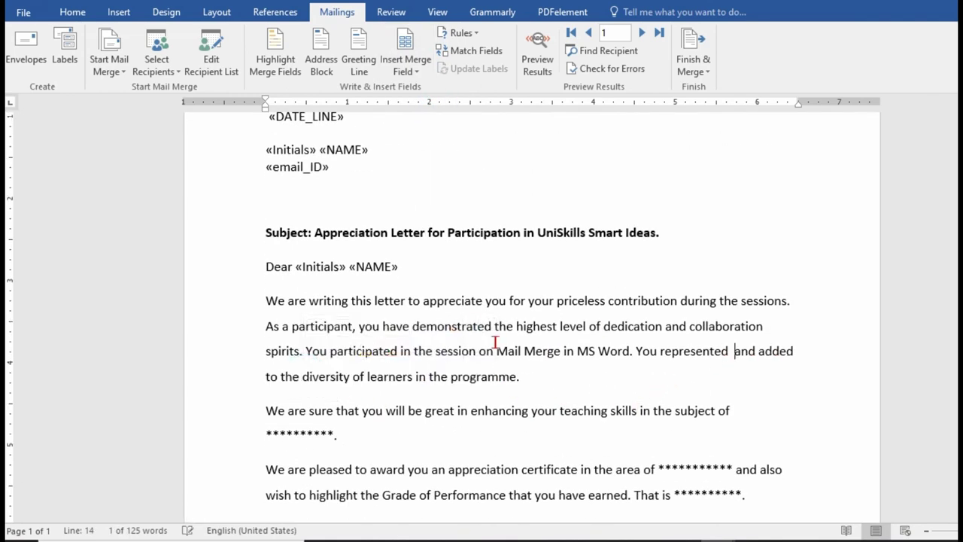
left_click(406, 68)
left_click(436, 216)
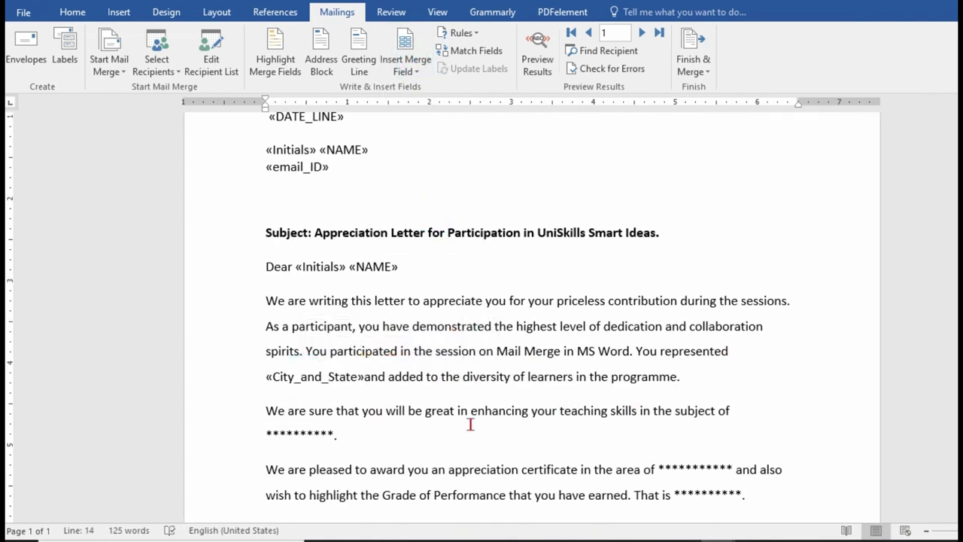
scroll(361, 422, "down", 3)
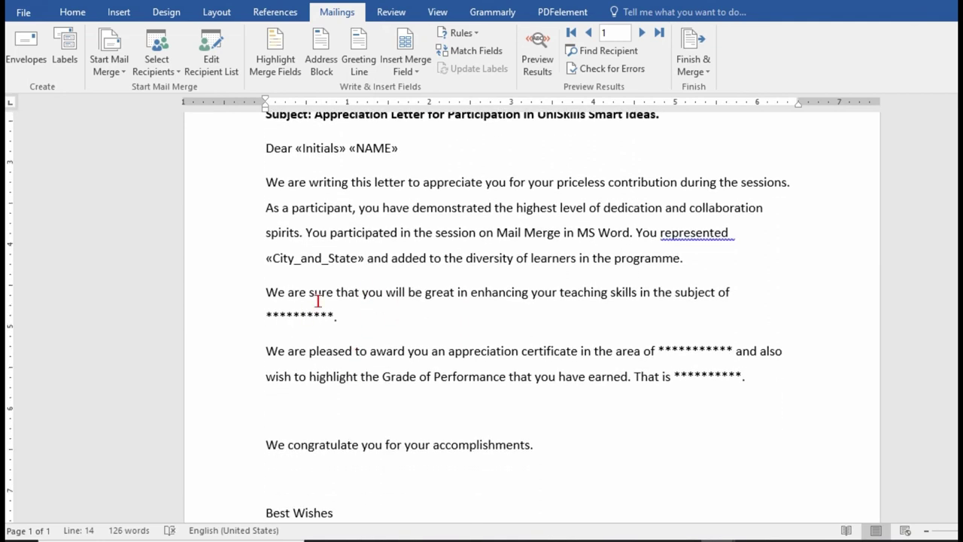
key("BackSpace")
- Replace the teaching subject placeholder with the Subject merge field and the certificate area placeholder with the Expertise field
double_click(295, 314)
left_click(405, 69)
left_click(425, 143)
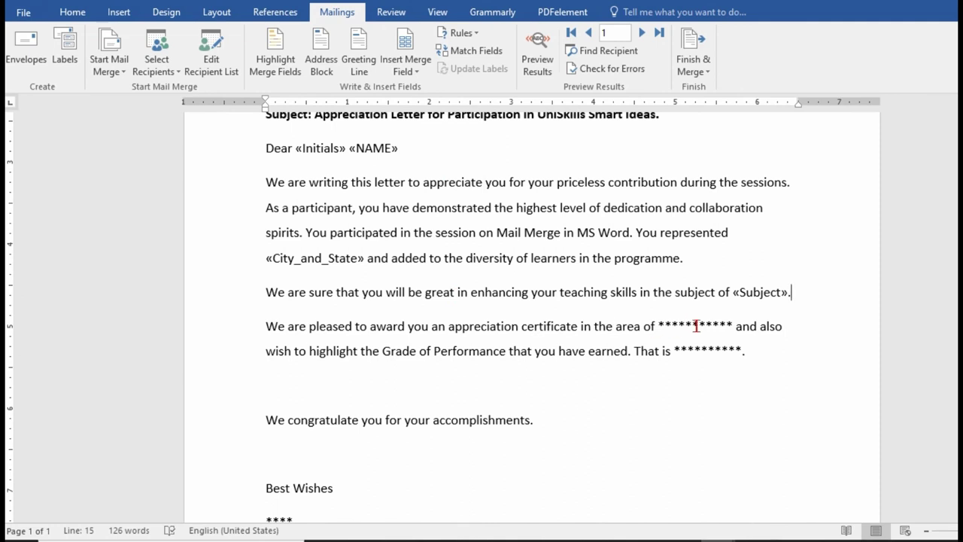
double_click(696, 326)
left_click(405, 68)
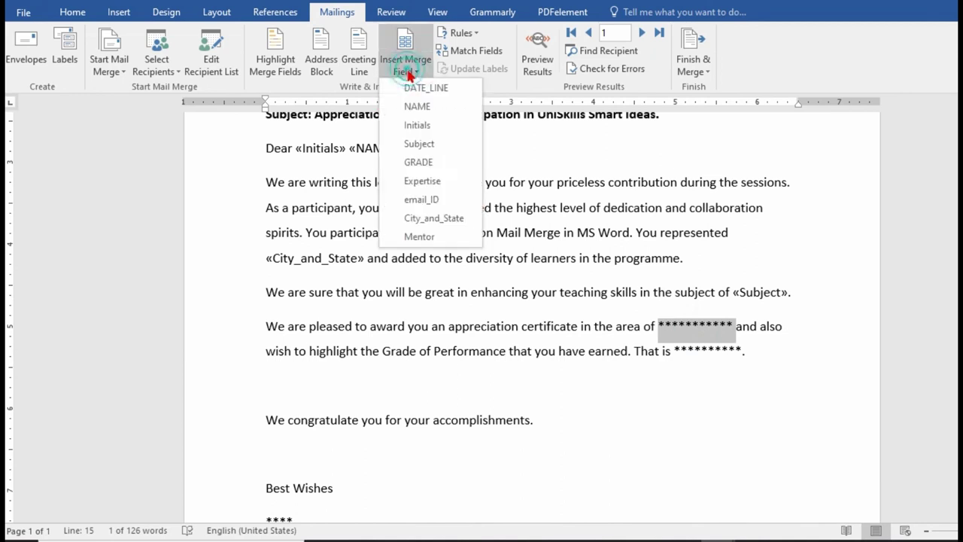
left_click(422, 182)
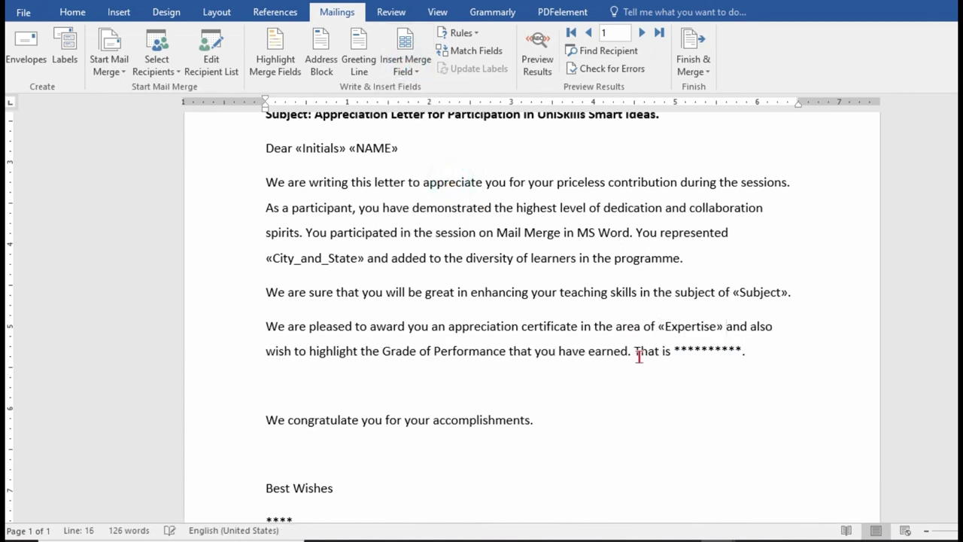
- Replace the asterisks after "That is" with the GRADE merge field, ending the sentence with a period
double_click(692, 351)
left_click(405, 69)
left_click(434, 164)
type(".")
scroll(630, 387, "down", 3)
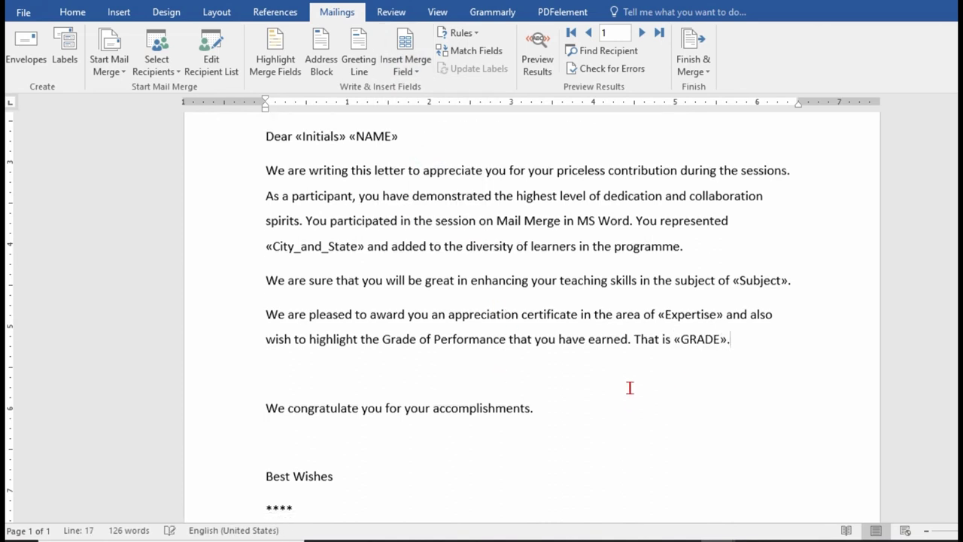
- Replace the asterisks under "Best Wishes" with the Mentor merge field
double_click(277, 440)
left_click(406, 66)
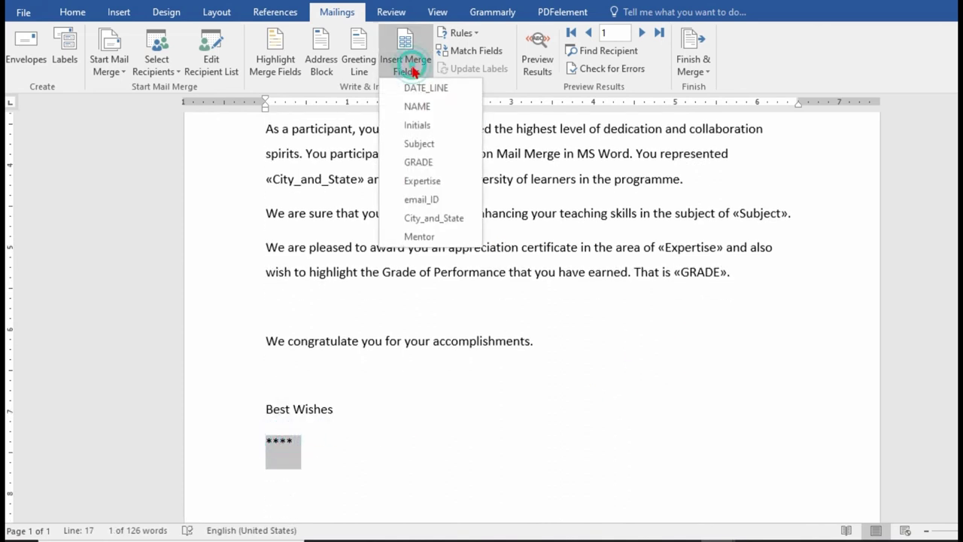
left_click(419, 237)
- Bold the GRADE, Subject and City_and_State merge fields in the letter body
left_click_drag(682, 273, 678, 273)
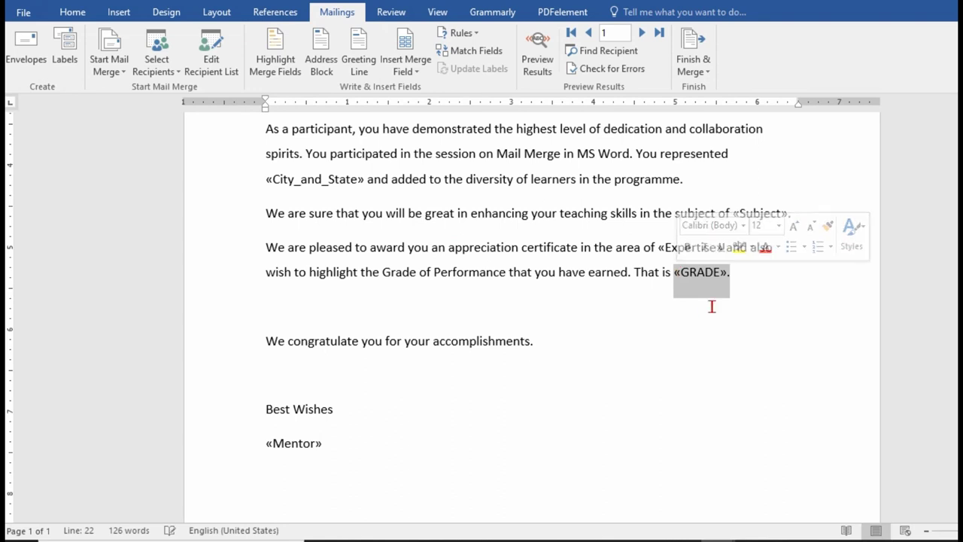
key("ctrl+b")
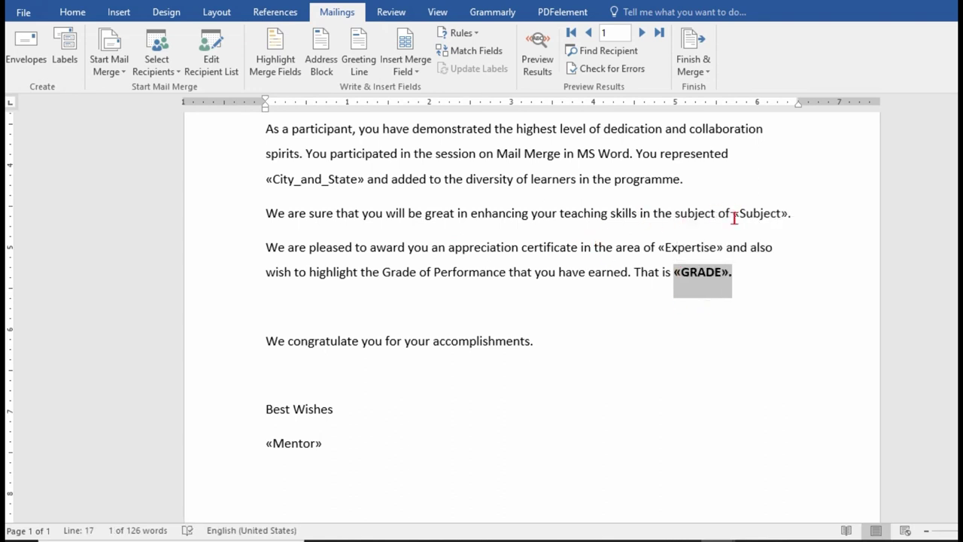
left_click_drag(733, 215, 784, 216)
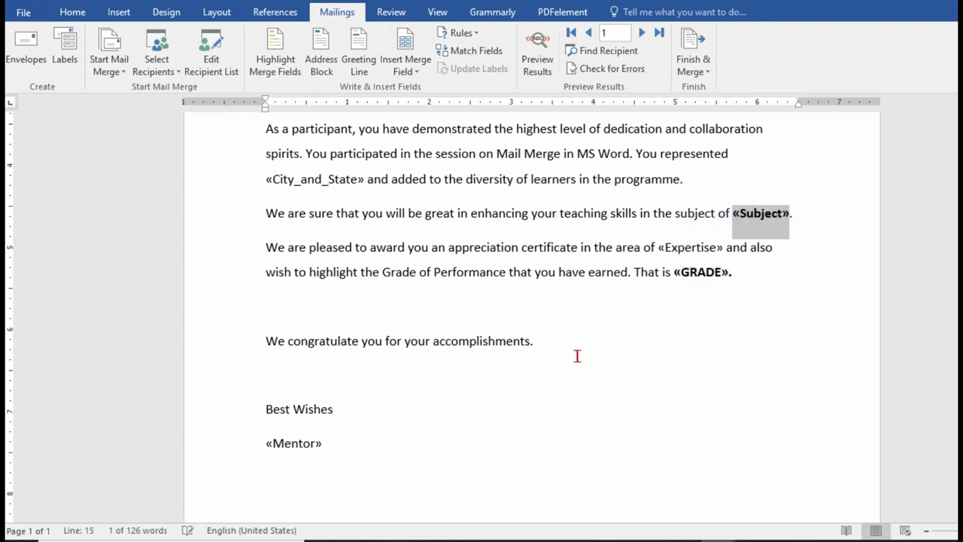
scroll(578, 356, "up", 3)
left_click_drag(265, 298, 351, 309)
key("ctrl+b")
- Bold the Initials and NAME fields in the salutation, and the Initials, NAME and email_ID fields in the address block
scroll(536, 304, "up", 3)
left_click_drag(432, 331, 298, 306)
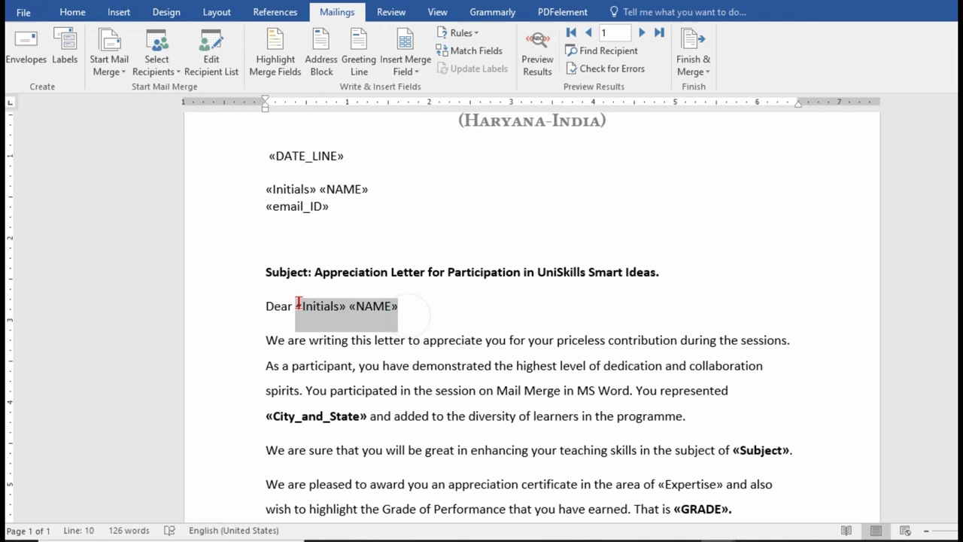
key("ctrl+b")
left_click_drag(332, 208, 263, 176)
key("ctrl+b")
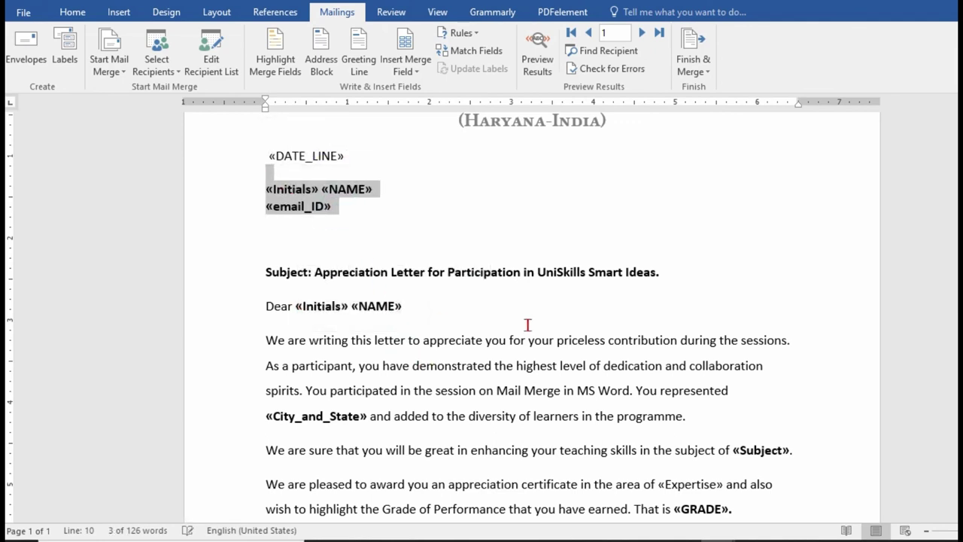
left_click(435, 249)
- Preview the letter with the first recipient's data and check it down to the mentor signature
left_click(537, 59)
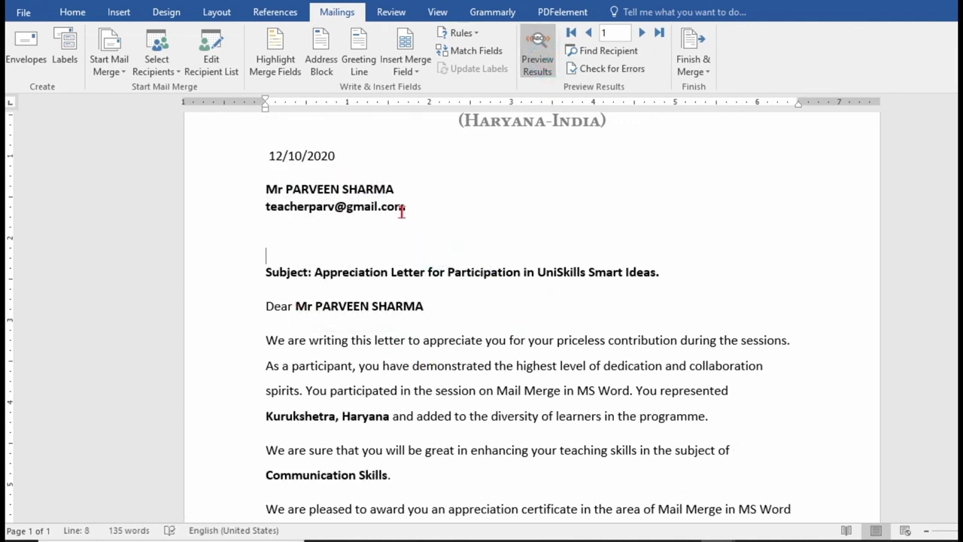
scroll(402, 213, "down", 8)
left_click(330, 389)
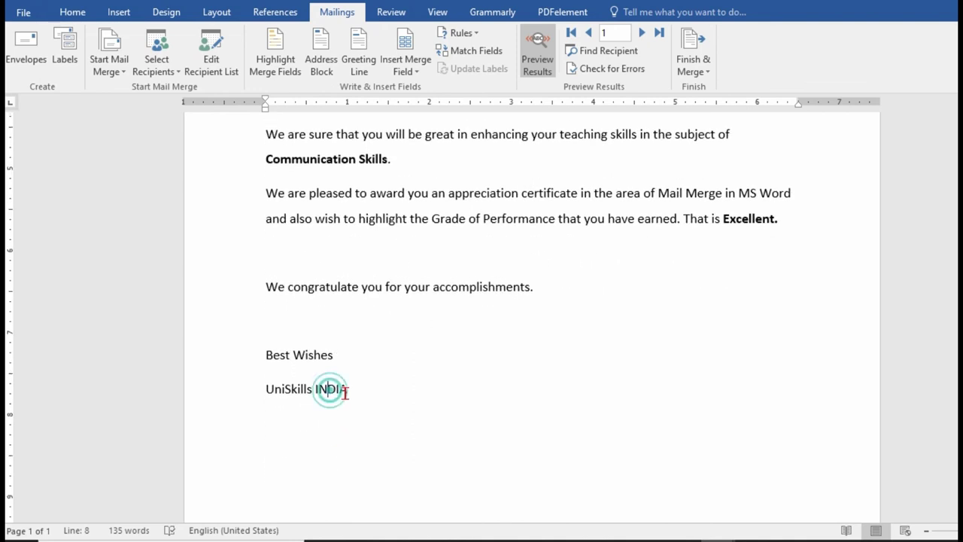
left_click(537, 54)
left_click(538, 55)
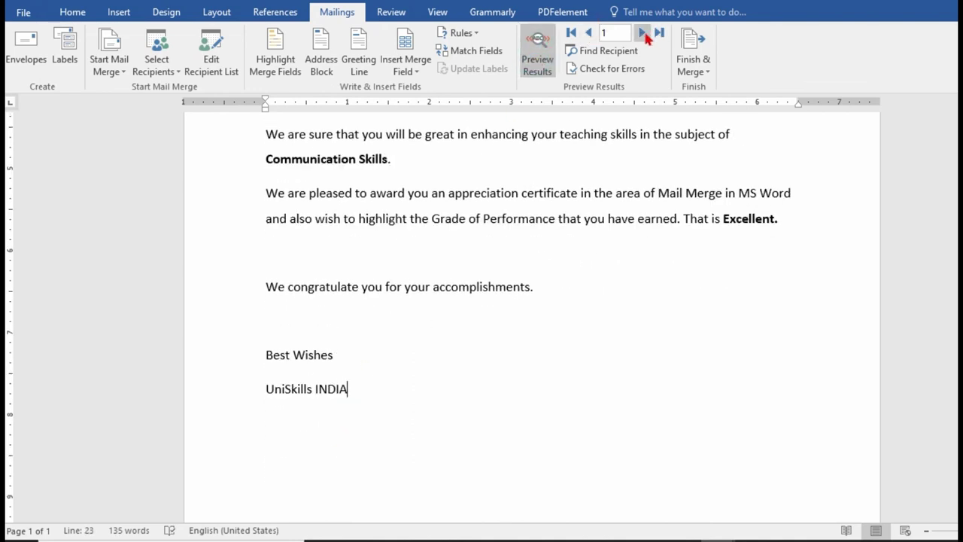
- Browse through the recipients' letter previews up to record 31, checking the merged details from the letterhead down
left_click(642, 32)
left_click(642, 33)
left_click(642, 33)
left_click(642, 33)
left_click(642, 32)
scroll(580, 200, "up", 8)
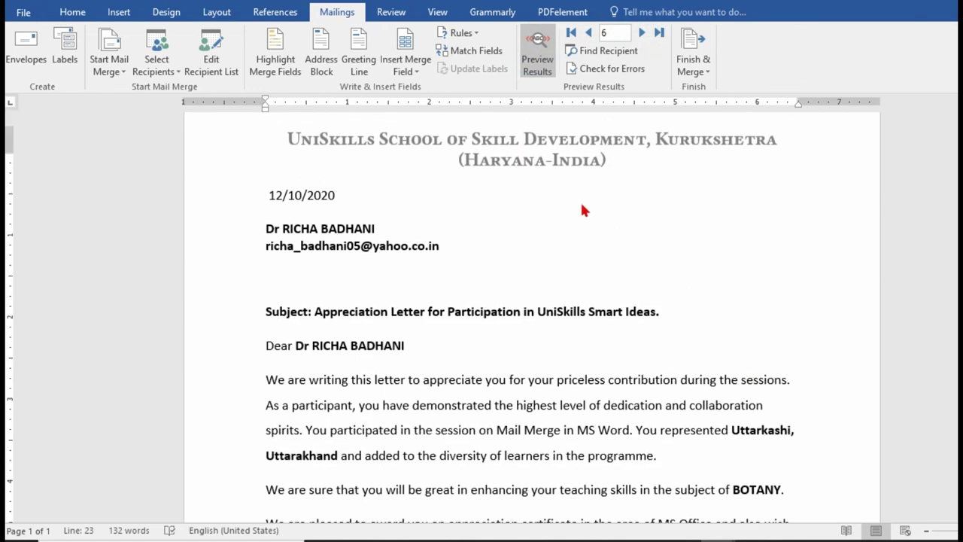
scroll(585, 211, "up", 1)
left_click(642, 33)
left_click(642, 32)
left_click(642, 32)
left_click(642, 32)
left_click(642, 32)
left_click(642, 32)
left_click(642, 33)
left_click(642, 33)
left_click(642, 33)
left_click(642, 32)
left_click(642, 32)
left_click(642, 32)
left_click(642, 32)
- Look at the options for finishing the merge, and read record 31's letter down to its closing
left_click(693, 60)
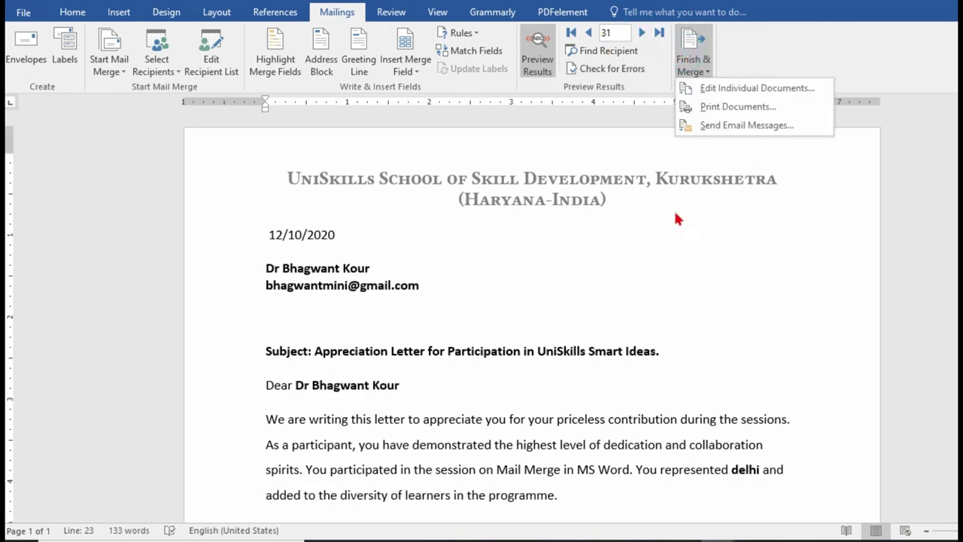
left_click(676, 214)
scroll(495, 307, "down", 5)
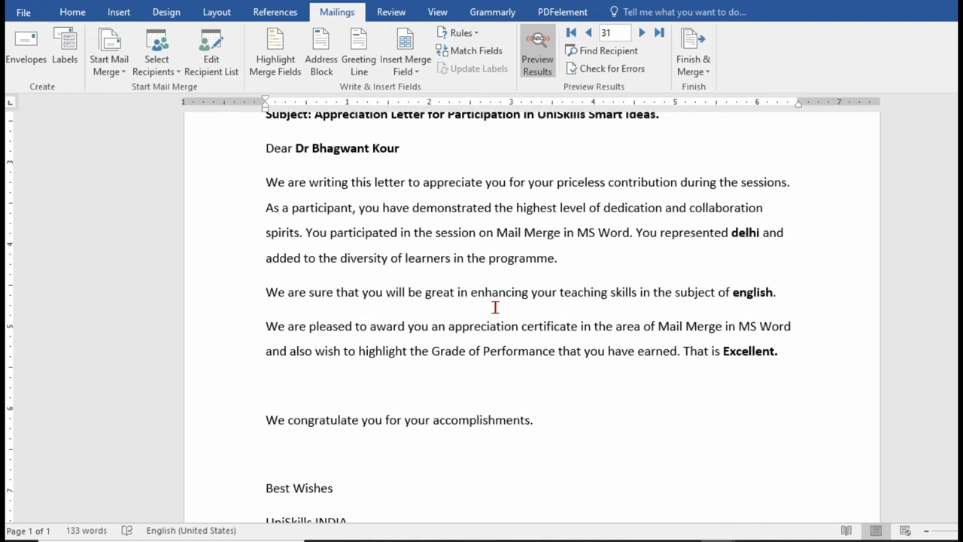
left_click(425, 292)
scroll(608, 492, "down", 3)
- Switch to the certificate document and turn off the results preview to show its merge fields
mouse_move(718, 538)
left_click(793, 485)
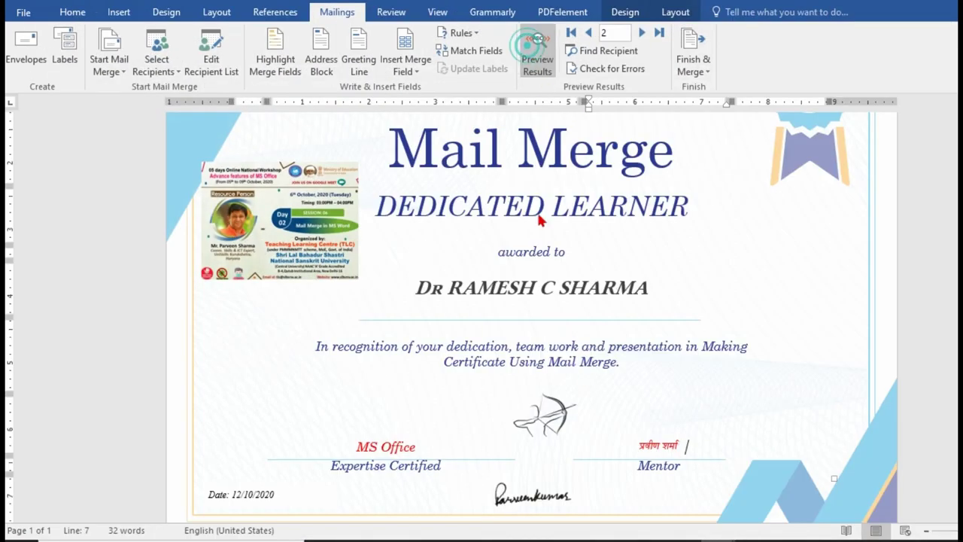
left_click(538, 53)
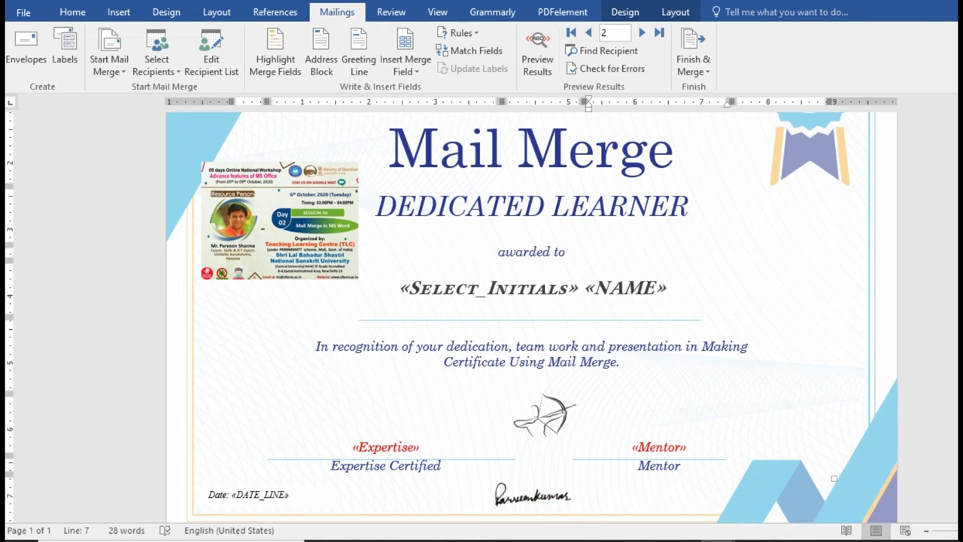